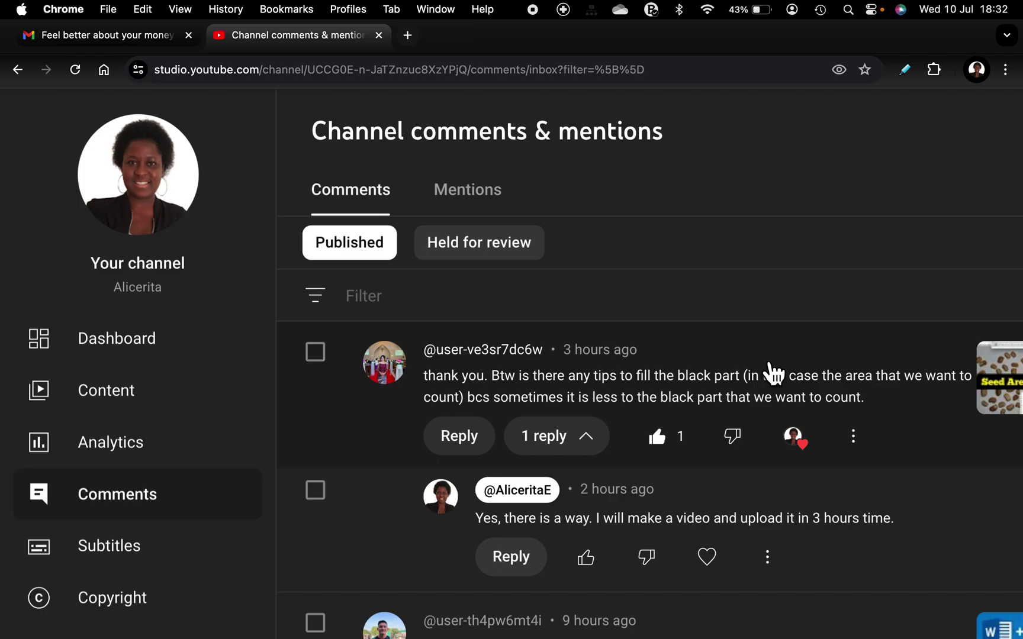
# Step: Highlight the comment text 'any tips to fill the black part' and zoom the page back out
pyautogui.hscroll(5, 772, 373)
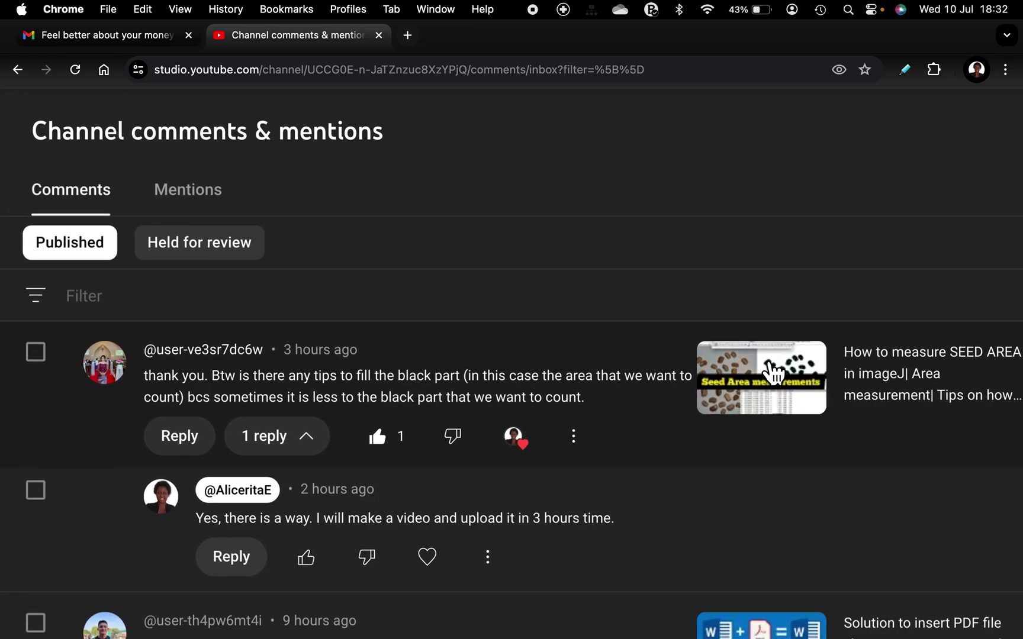
pyautogui.hscroll(2, 772, 373)
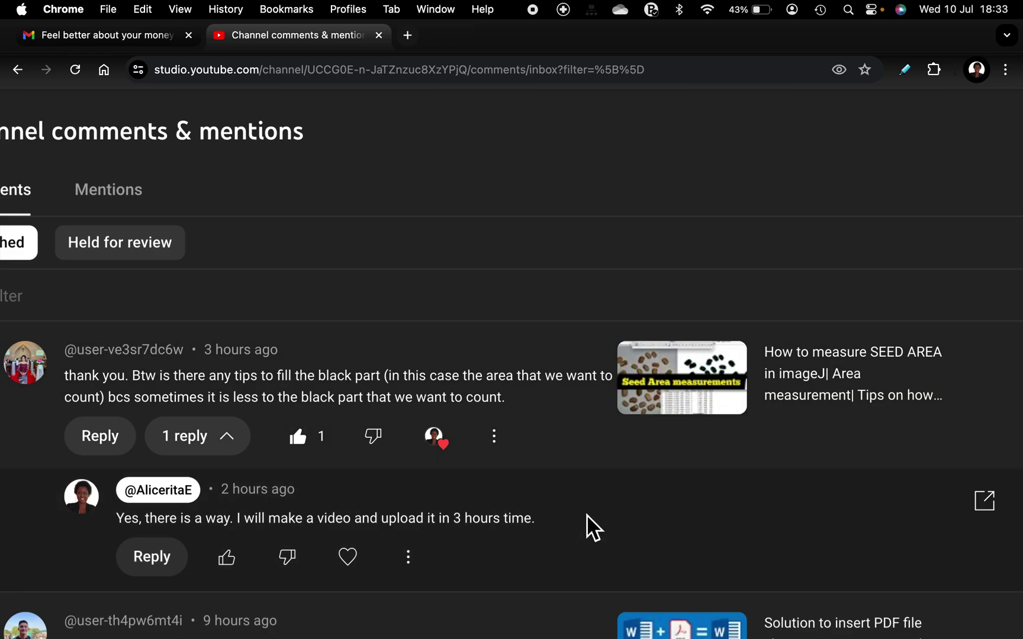
pyautogui.scroll(5, 864, 337)
pyautogui.hscroll(5, 863, 335)
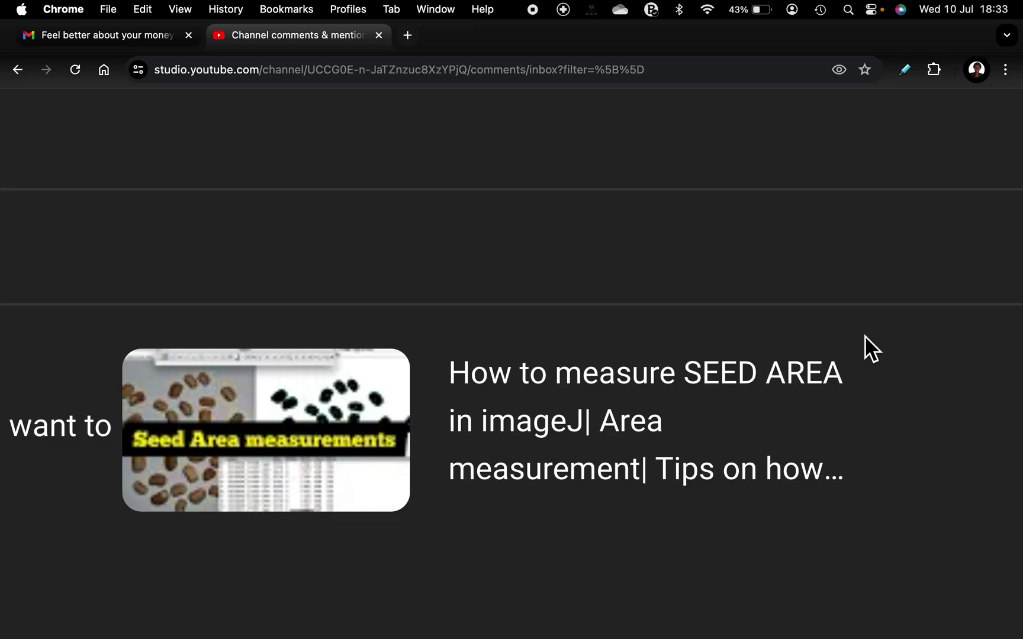
pyautogui.scroll(-5, 864, 335)
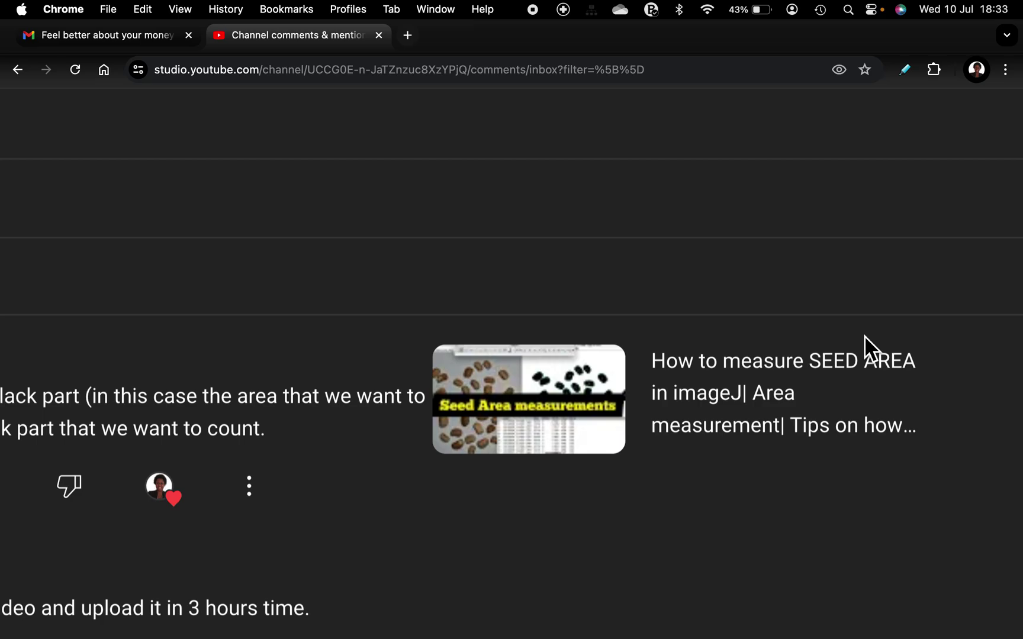
pyautogui.scroll(-2, 864, 336)
pyautogui.hscroll(-4, 863, 336)
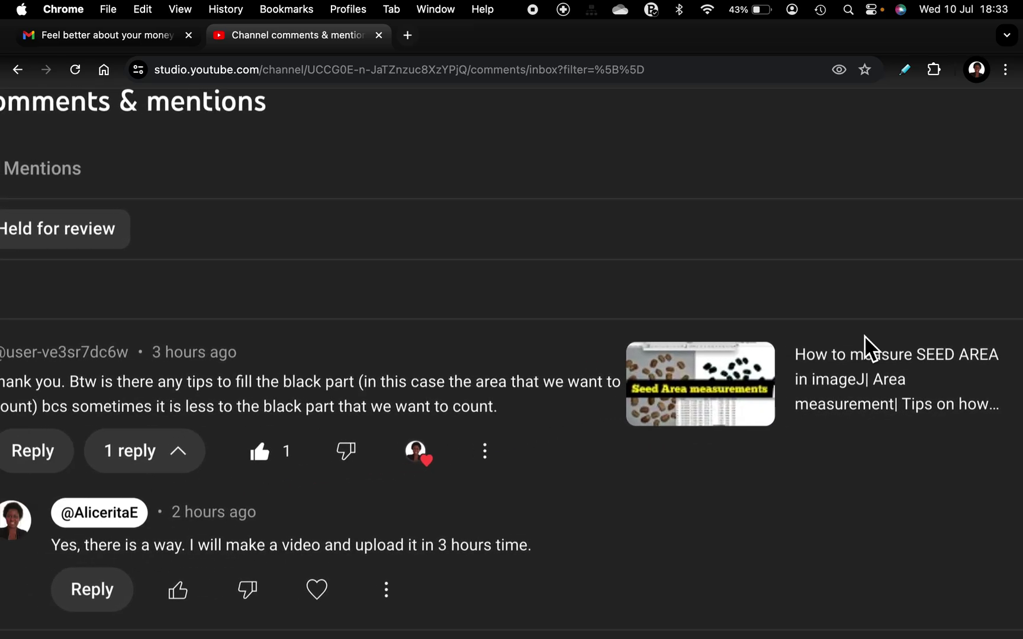
pyautogui.hscroll(-6, 864, 336)
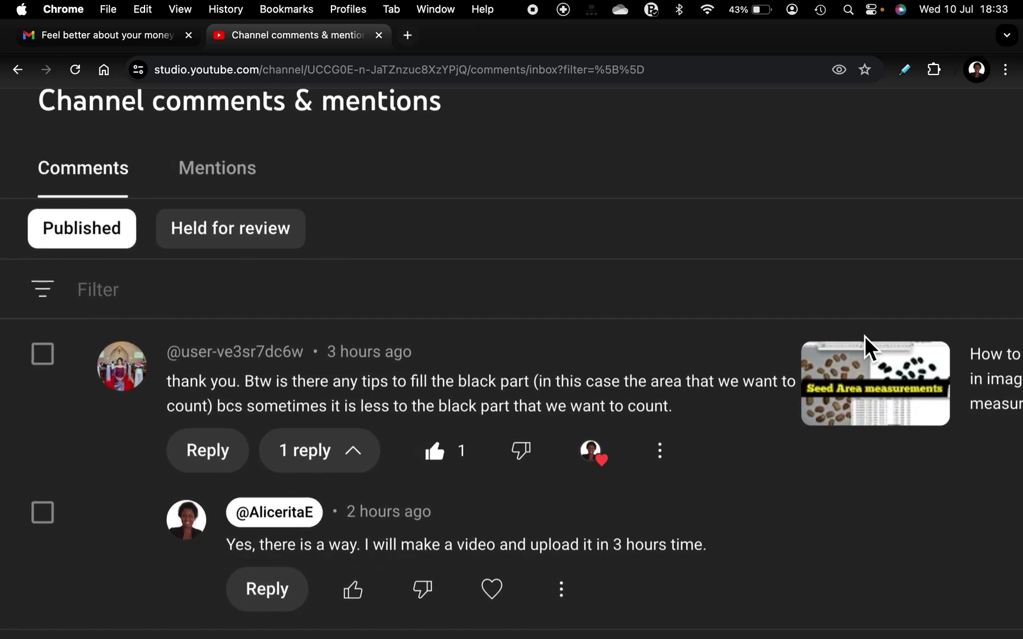
pyautogui.hscroll(-2, 864, 336)
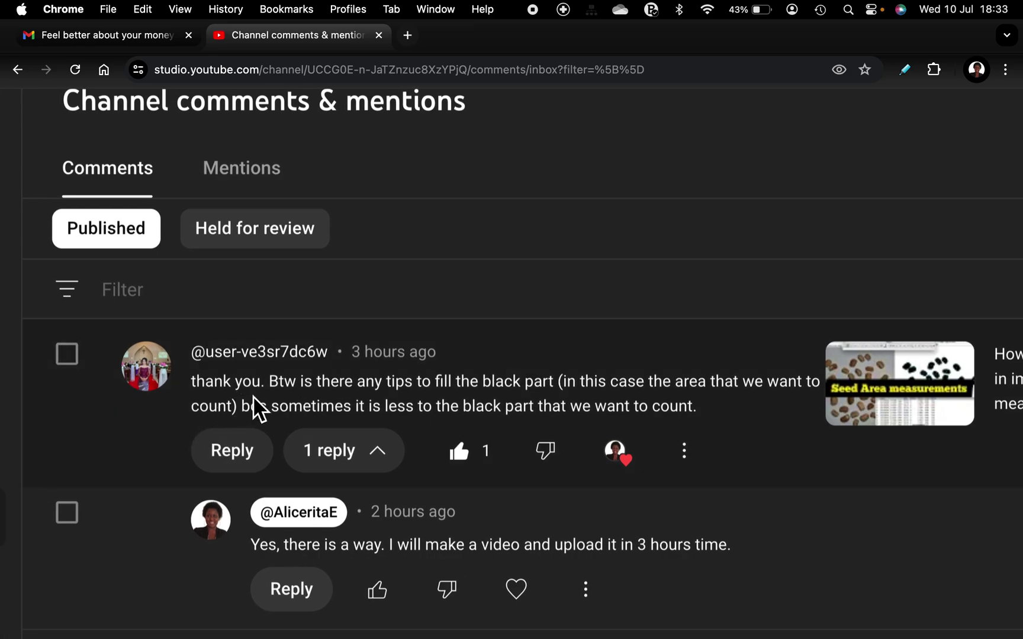
pyautogui.moveTo(367, 386); pyautogui.dragTo(550, 394)
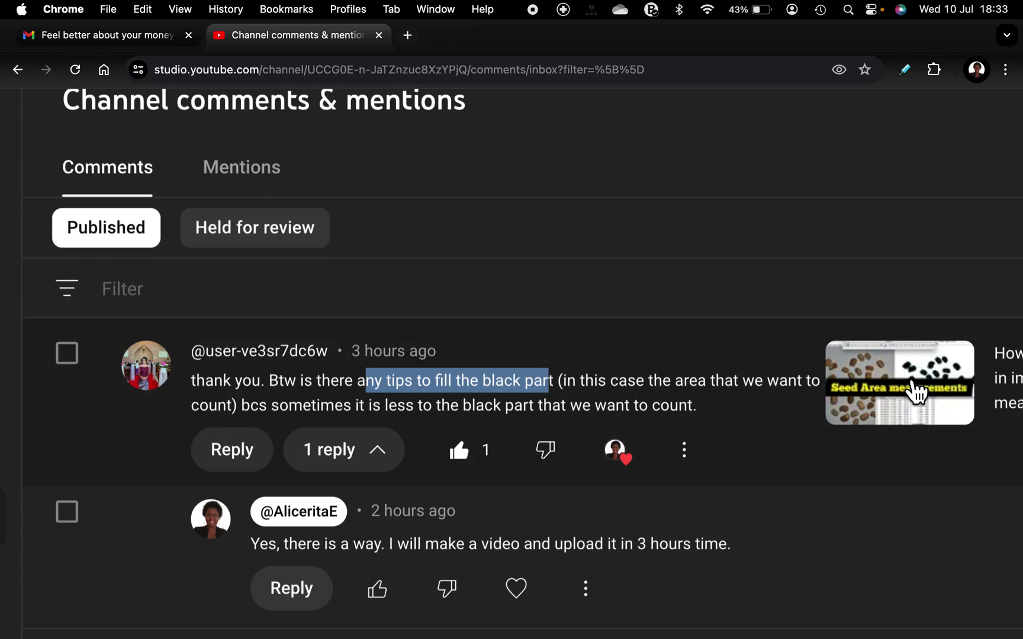
pyautogui.press('super+minus')
pyautogui.press('super+minus')
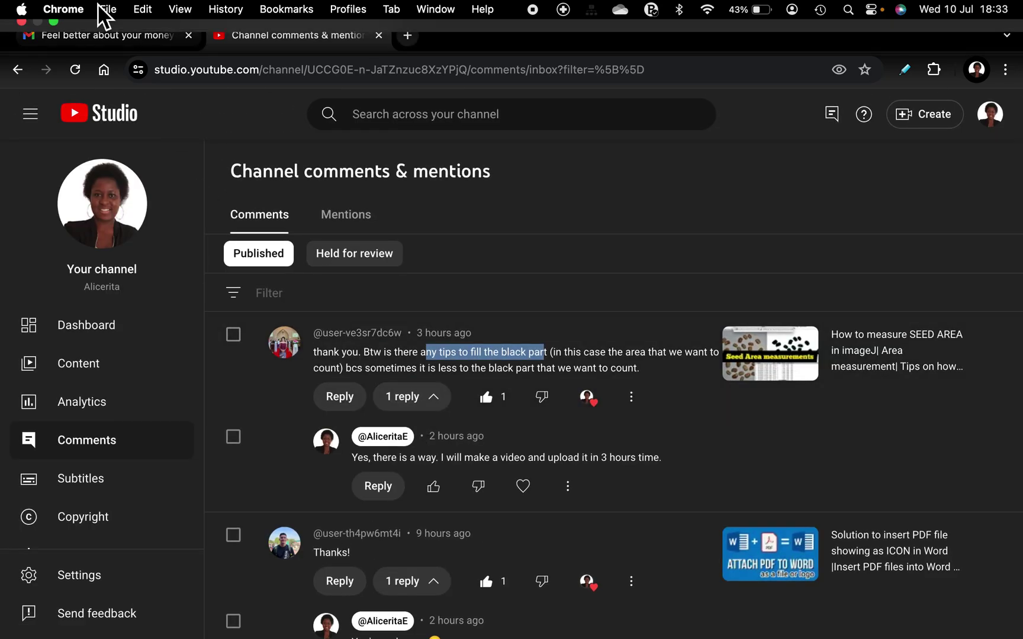
# Step: Exit Chrome full screen, minimize it, and show ImageJ's File > Open Samples list
pyautogui.click(53, 22)
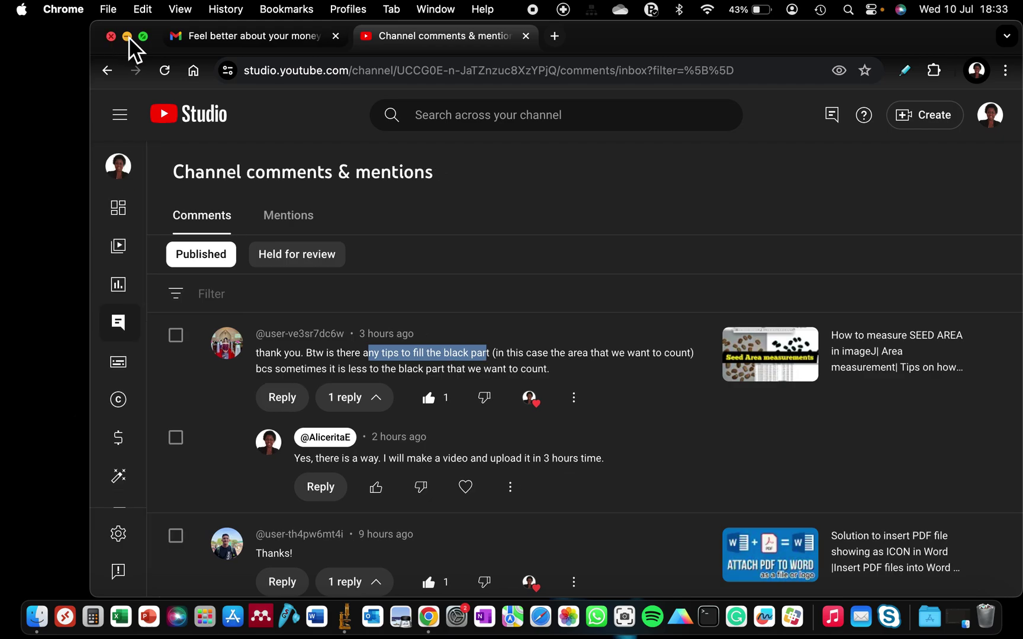
pyautogui.click(127, 36)
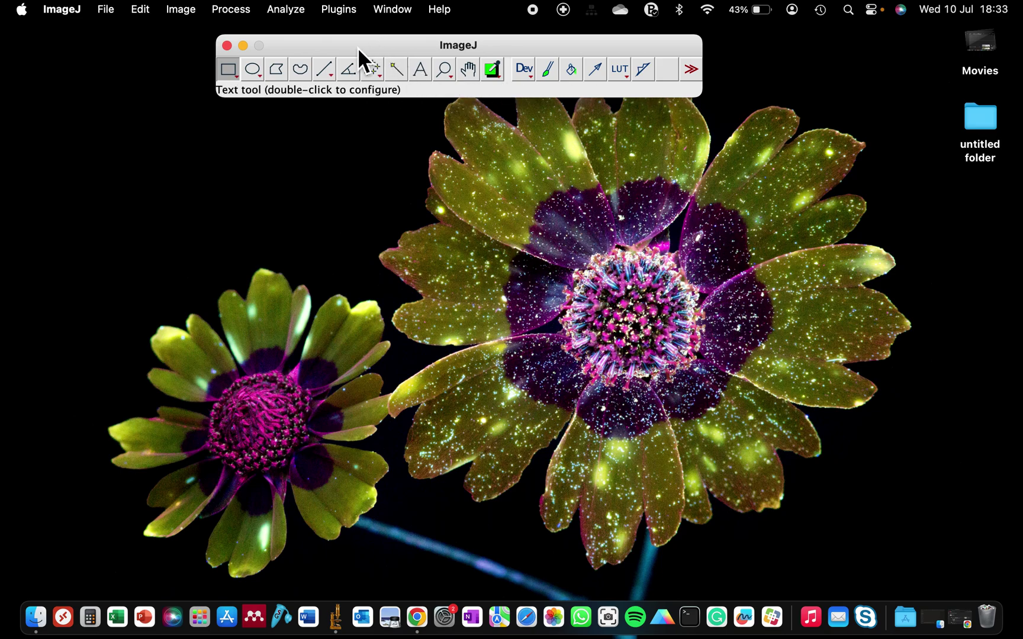
pyautogui.click(113, 9)
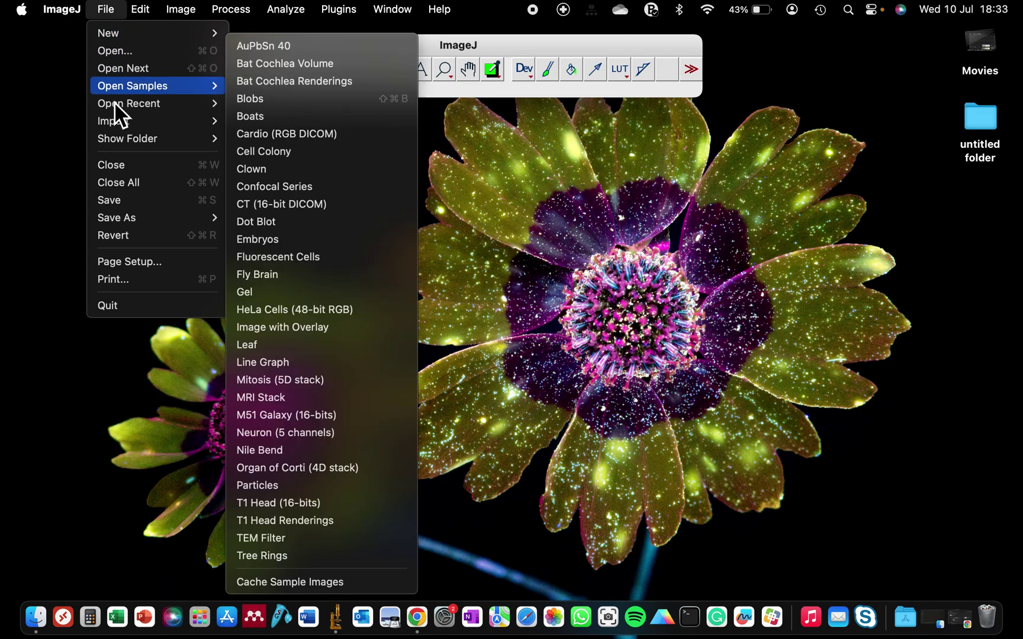
pyautogui.moveTo(111, 103)
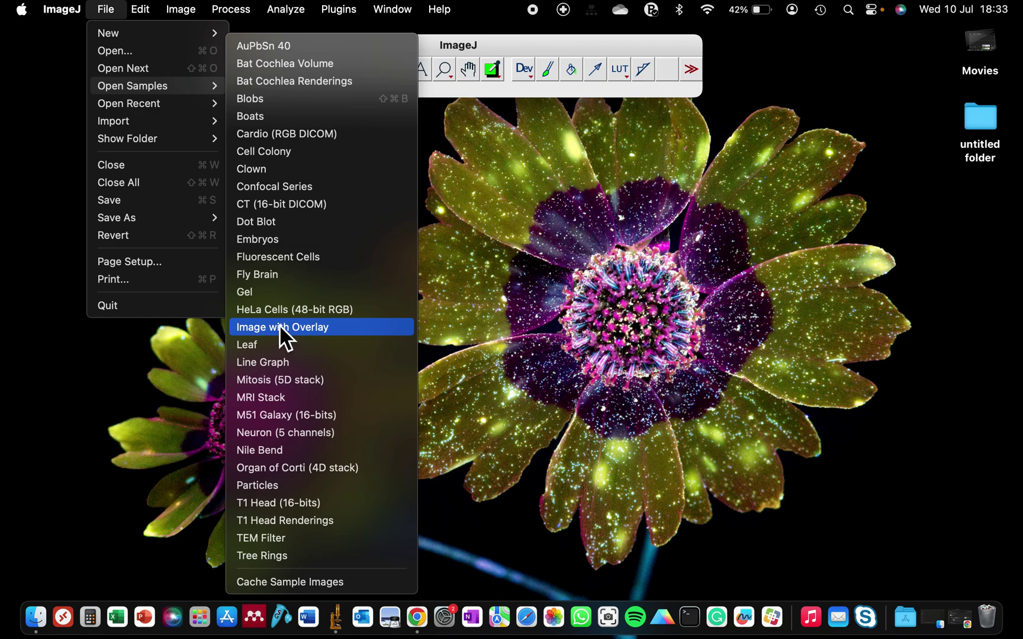
# Step: Open the Embryos sample image and drag its window to the right
pyautogui.click(272, 241)
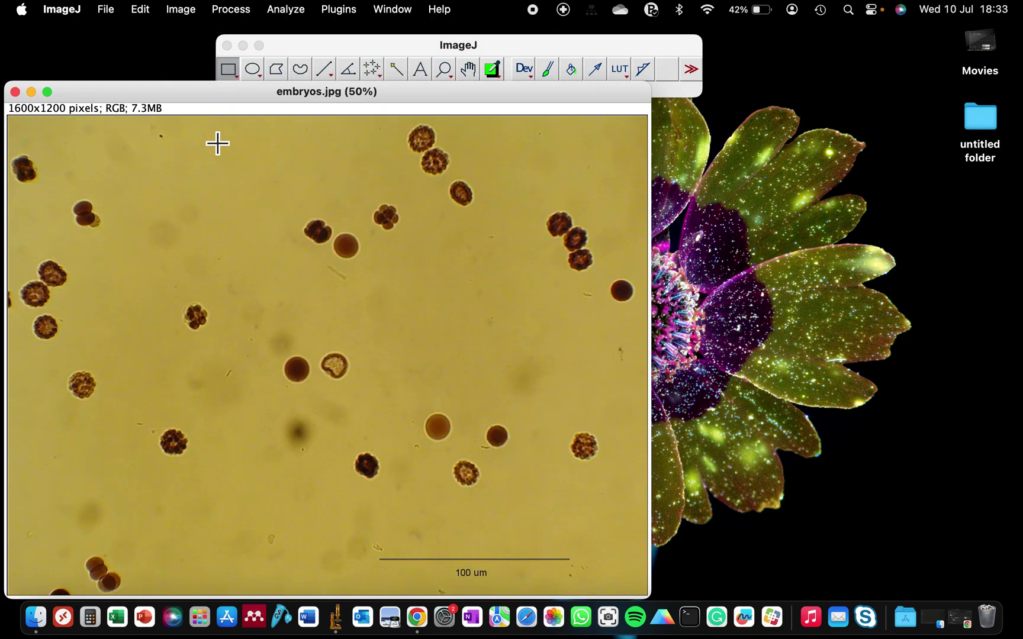
pyautogui.moveTo(191, 92); pyautogui.dragTo(322, 93)
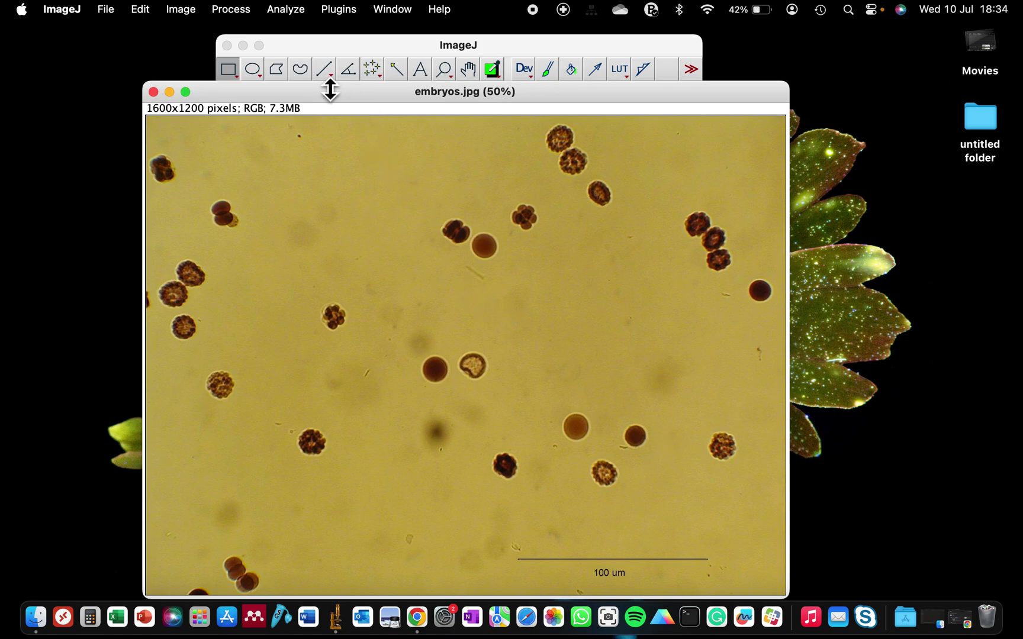
pyautogui.moveTo(318, 90); pyautogui.dragTo(328, 91)
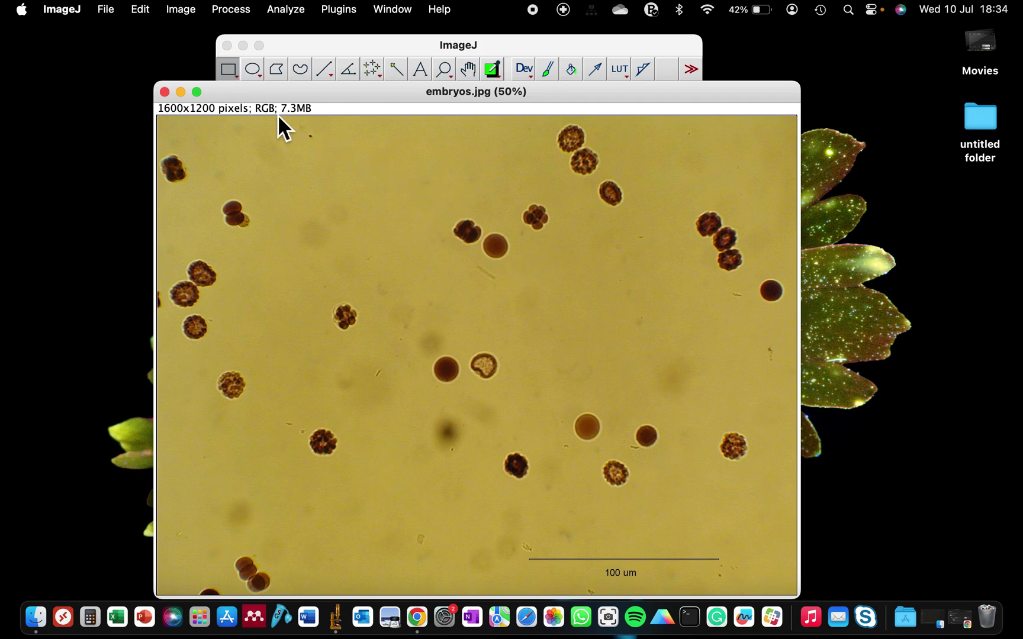
# Step: Run Process > Find Edges on embryos.jpg
pyautogui.click(230, 10)
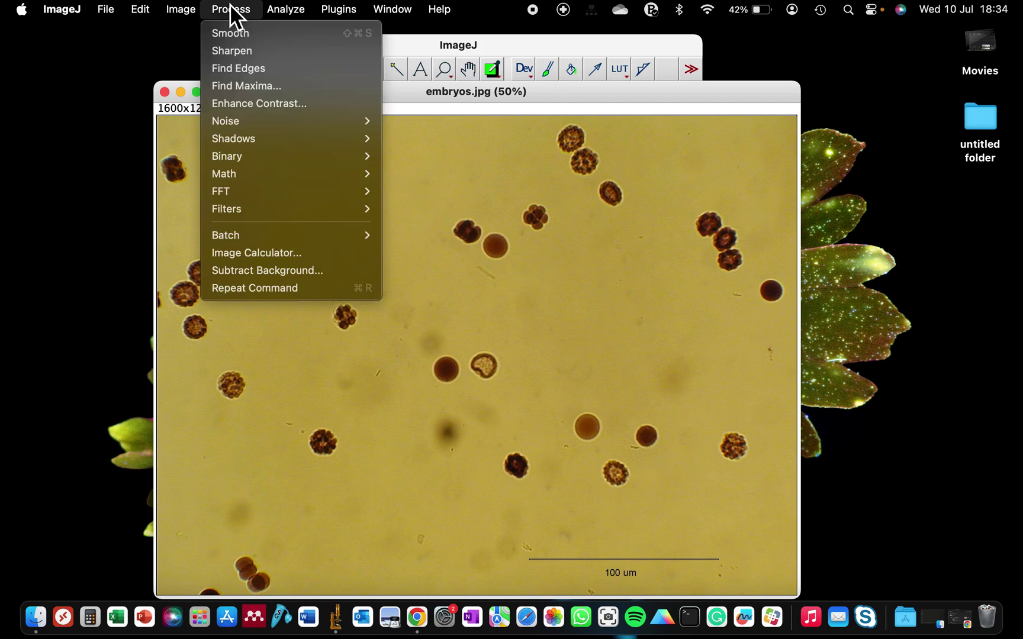
pyautogui.click(230, 68)
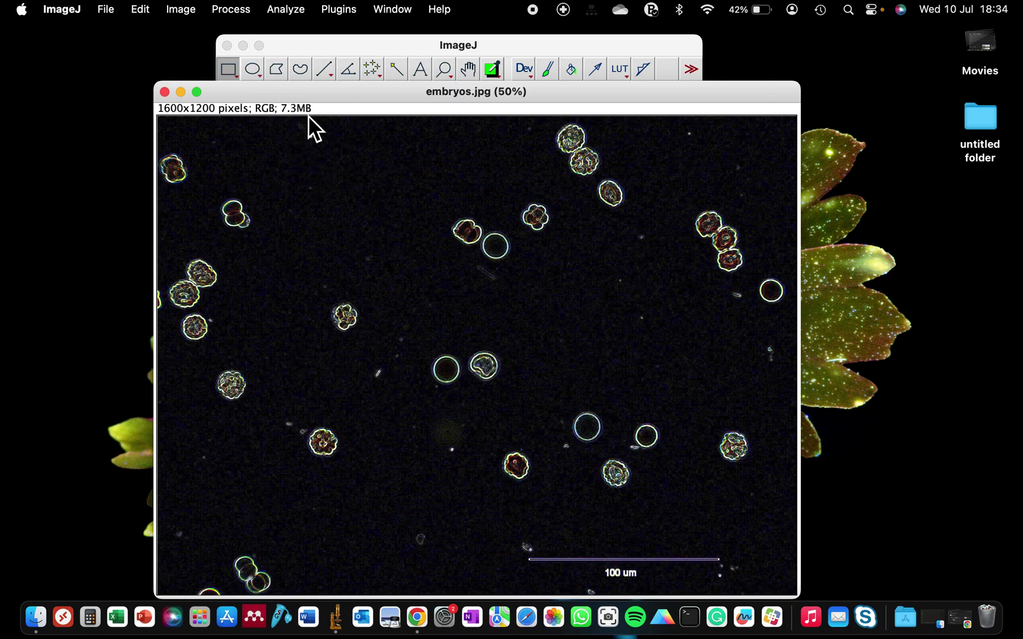
pyautogui.moveTo(297, 94); pyautogui.dragTo(296, 93)
# Step: Convert the edge image with Process > Binary > Make Binary
pyautogui.click(242, 11)
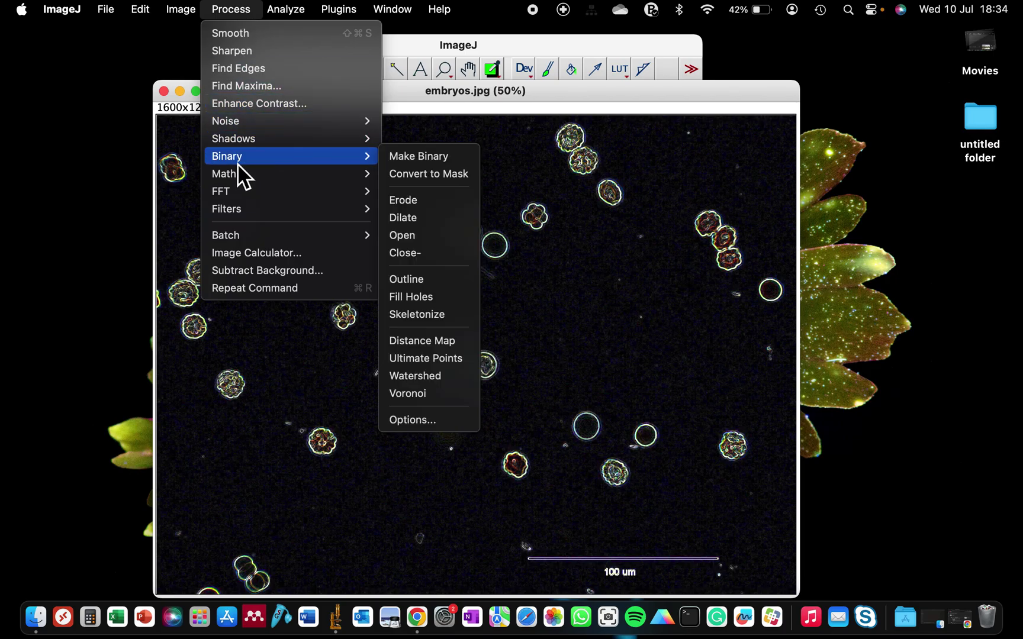
pyautogui.moveTo(325, 160)
pyautogui.click(401, 157)
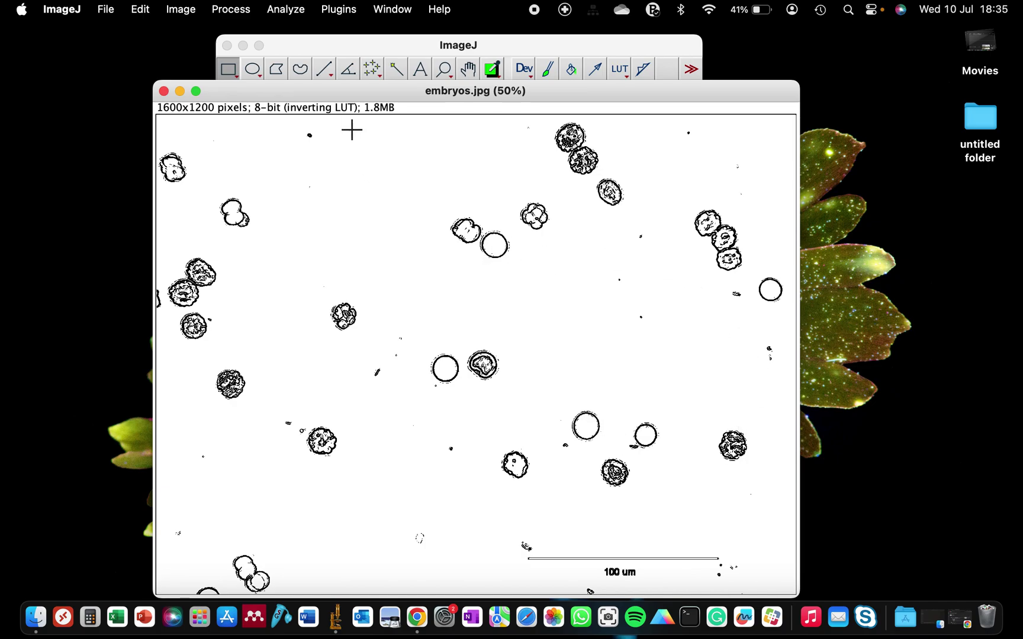
# Step: Move the image window below the toolbar and clear the wand outline around the top-centre circle
pyautogui.moveTo(342, 97); pyautogui.dragTo(340, 123)
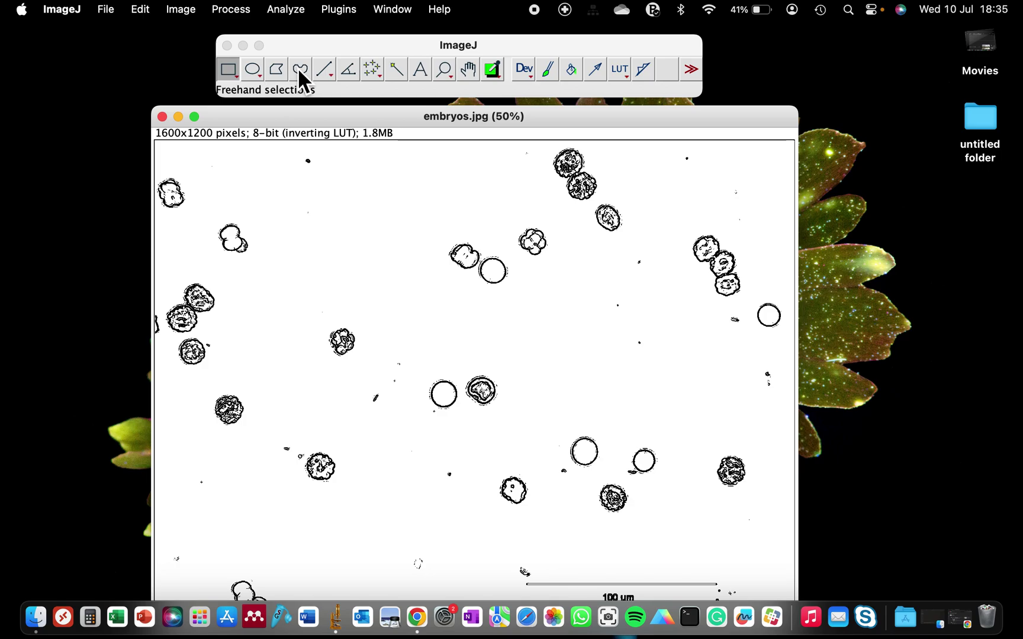
pyautogui.click(398, 70)
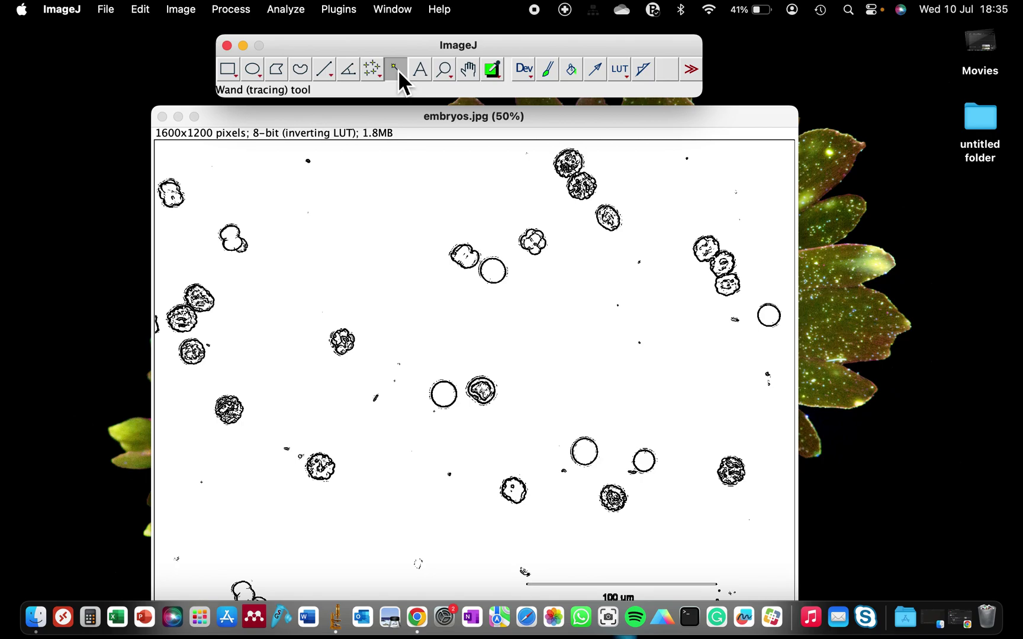
pyautogui.click(499, 271)
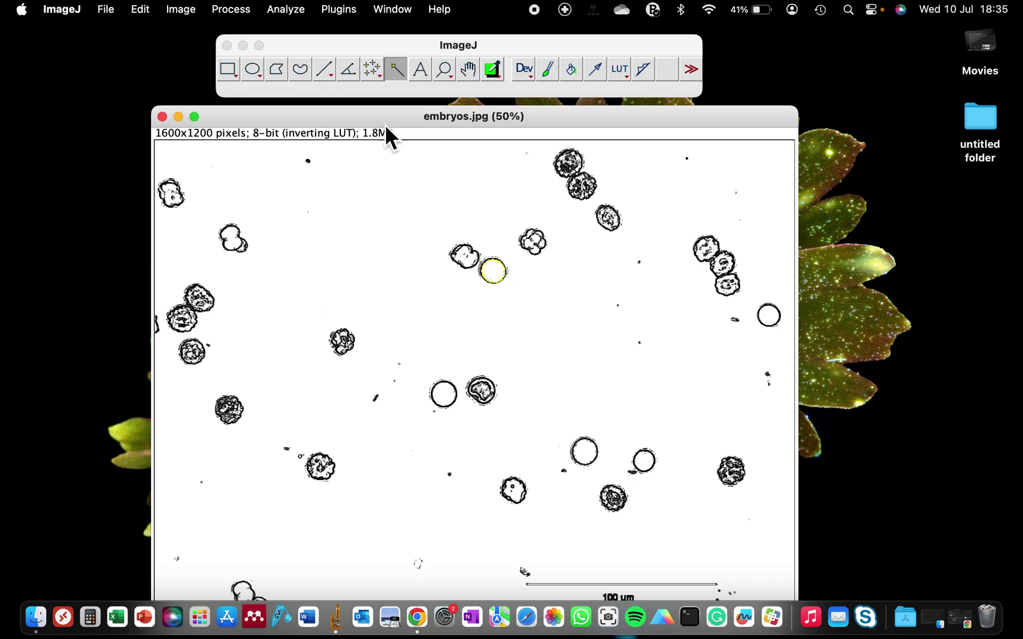
pyautogui.click(276, 69)
# Step: Switch to the rectangle selection tool and move the image window lower
pyautogui.click(496, 247)
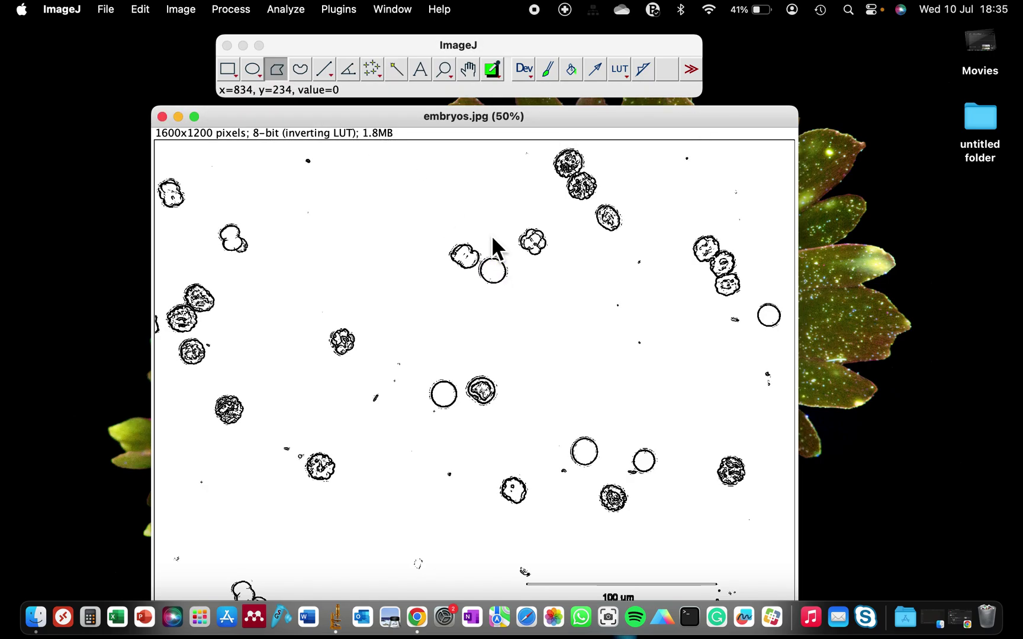
pyautogui.click(229, 68)
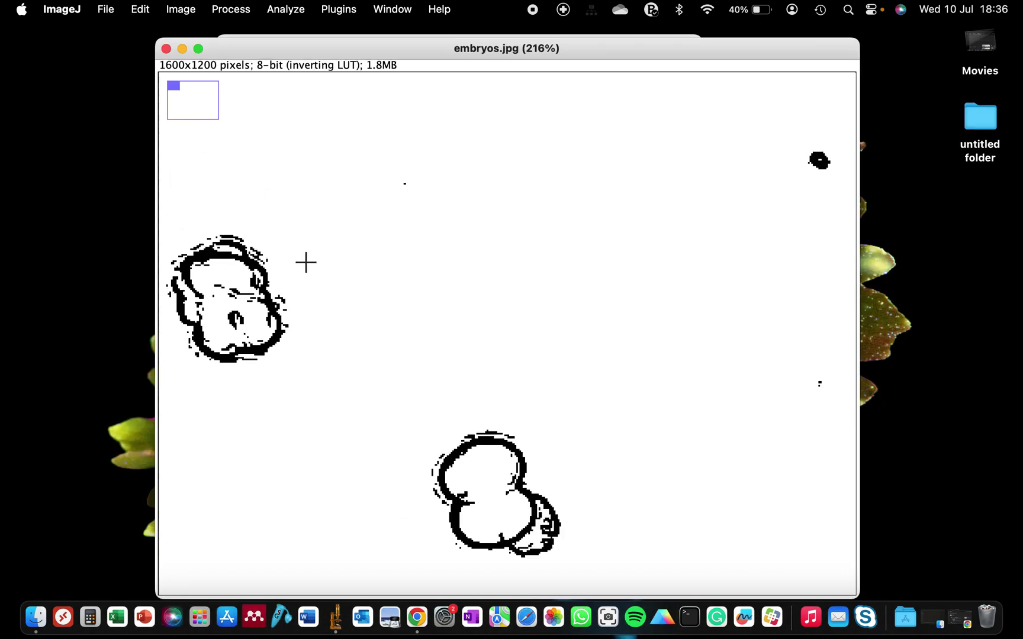
pyautogui.moveTo(317, 51); pyautogui.dragTo(313, 155)
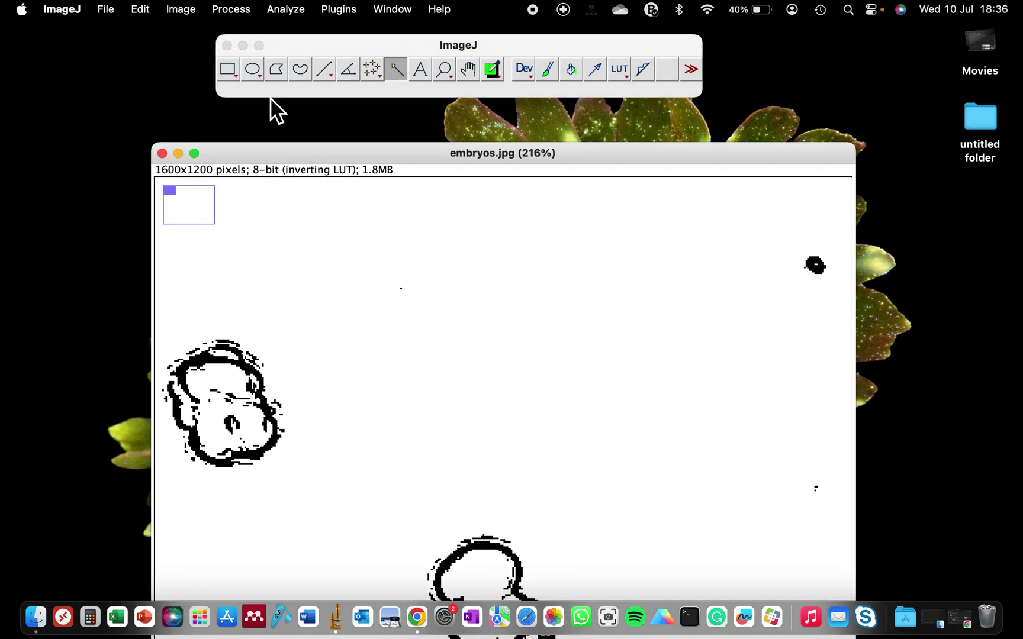
pyautogui.click(240, 71)
# Step: Zoom embryos.jpg out to 33.3%, then enlarge the window to show it at 54.5%
pyautogui.click(397, 301)
pyautogui.press('-')
pyautogui.press('-')
pyautogui.press('-')
pyautogui.press('-')
pyautogui.press('-')
pyautogui.press('-')
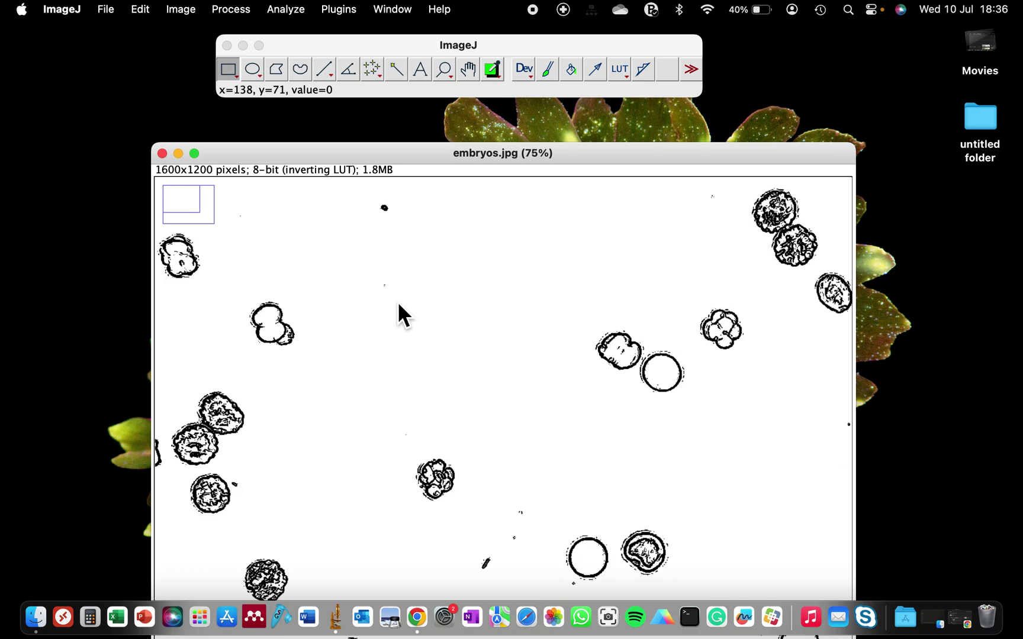
pyautogui.press('+')
pyautogui.press('-')
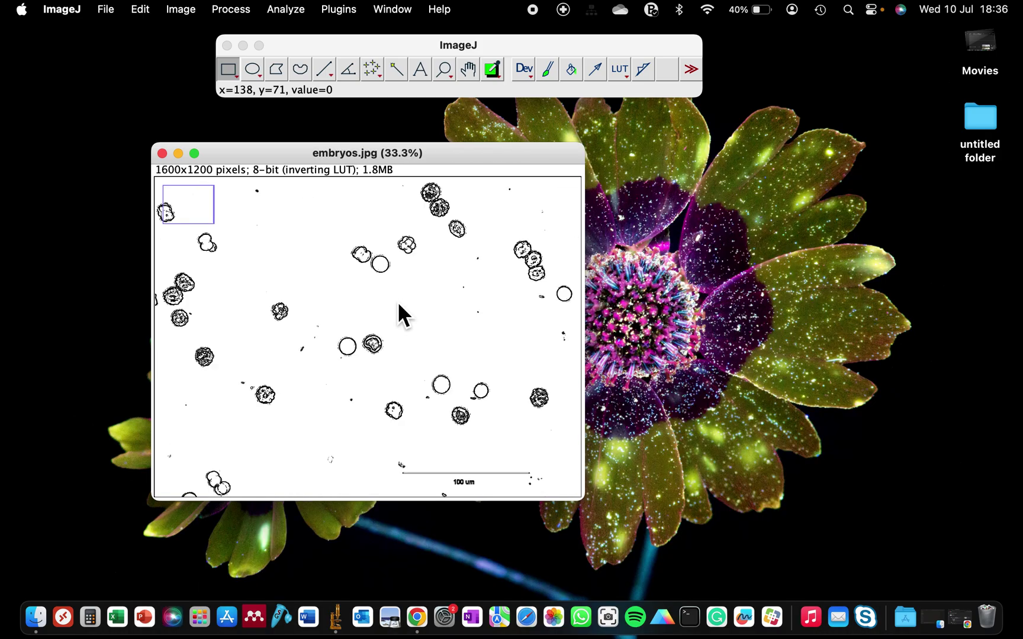
pyautogui.click(199, 155)
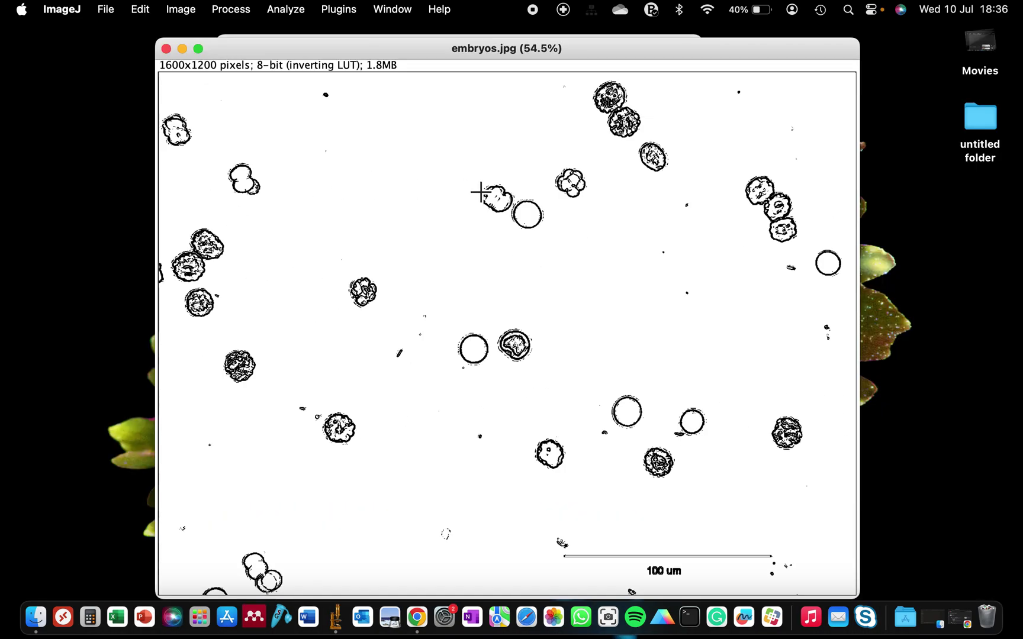
pyautogui.moveTo(448, 46); pyautogui.dragTo(444, 70)
# Step: Wand-select the hollow top-centre circle and fill it with Edit > Fill
pyautogui.click(428, 41)
pyautogui.click(396, 69)
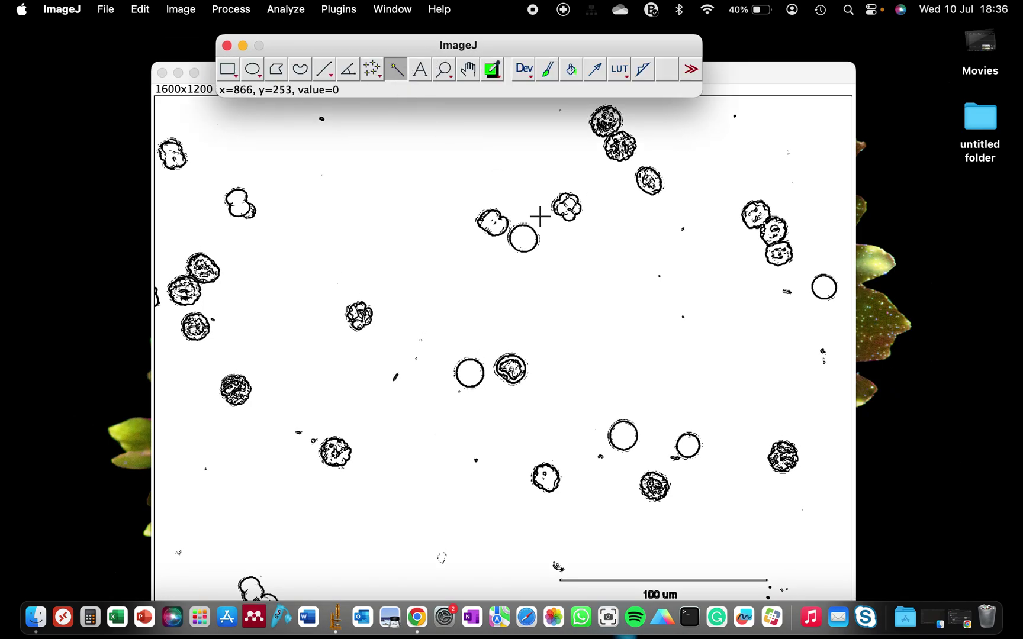
pyautogui.click(531, 243)
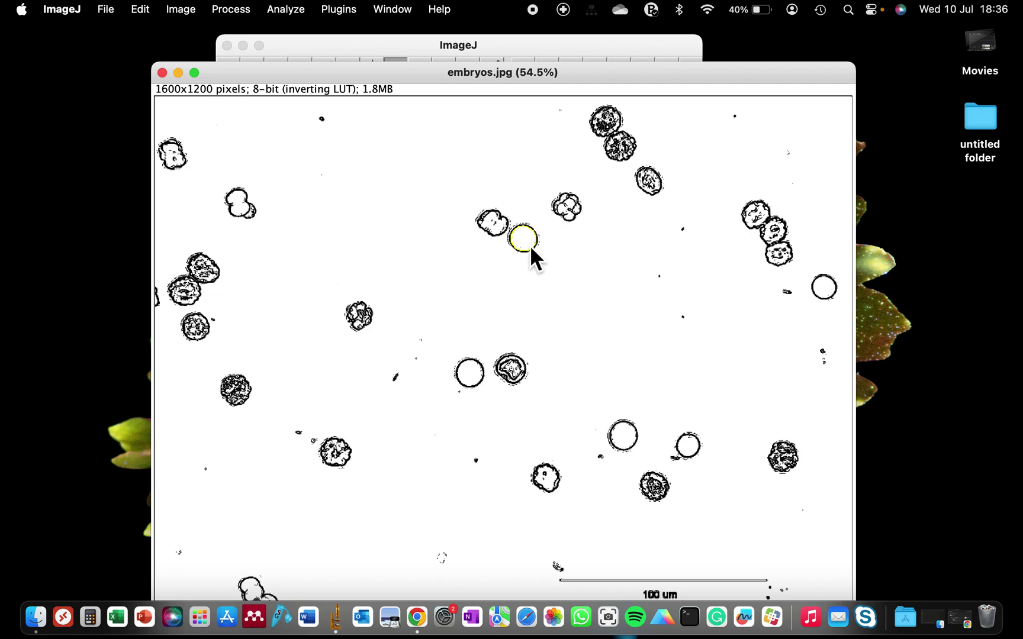
pyautogui.click(148, 11)
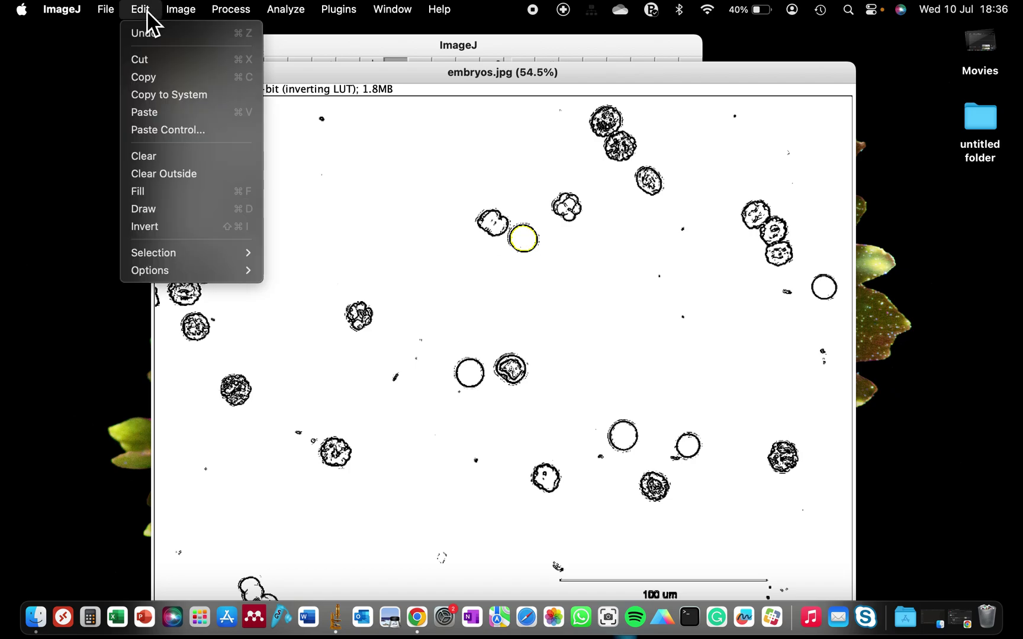
pyautogui.click(149, 192)
pyautogui.moveTo(476, 75); pyautogui.dragTo(418, 145)
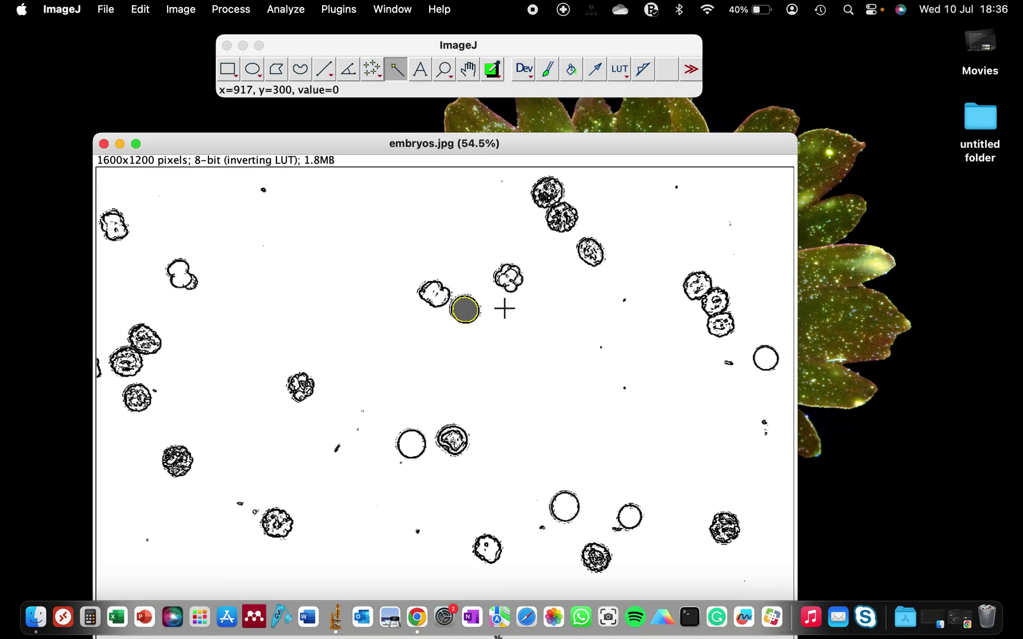
# Step: Wand-select and fill the right-edge circle and the circle left of centre
pyautogui.click(774, 369)
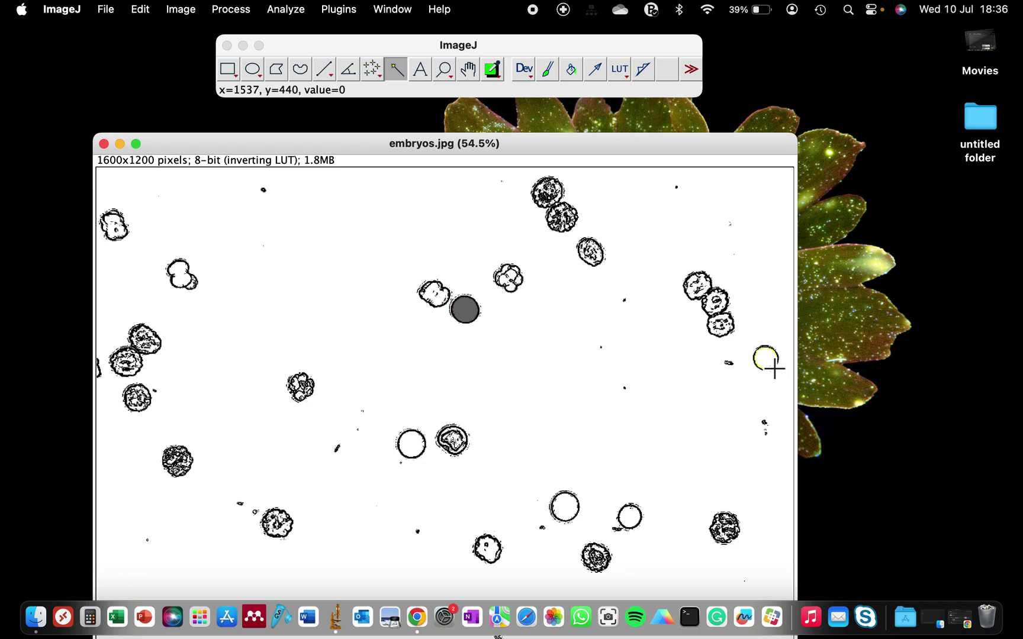
pyautogui.press('super+f')
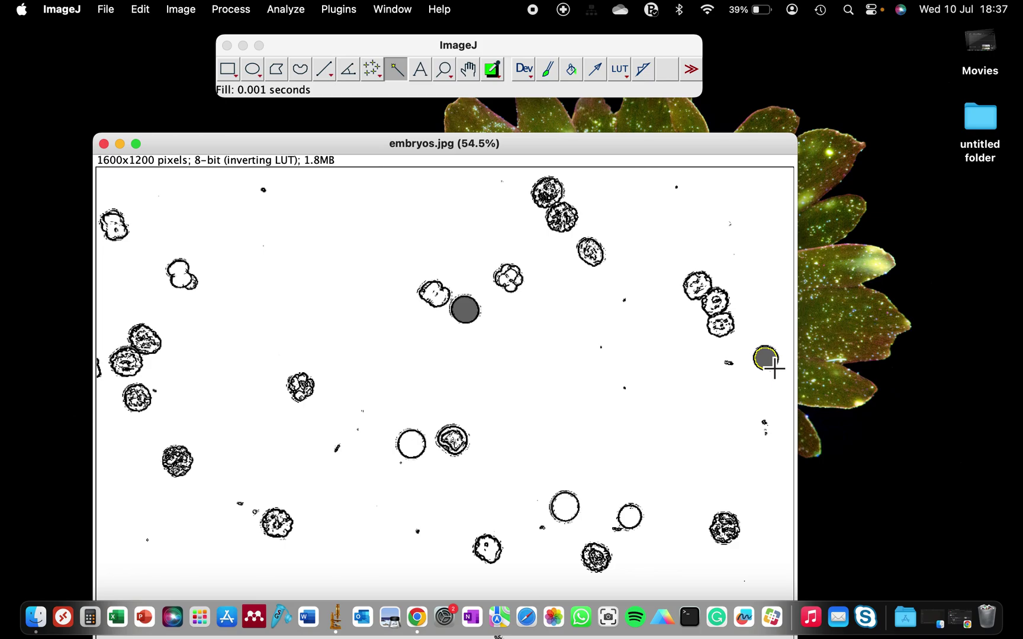
pyautogui.click(418, 453)
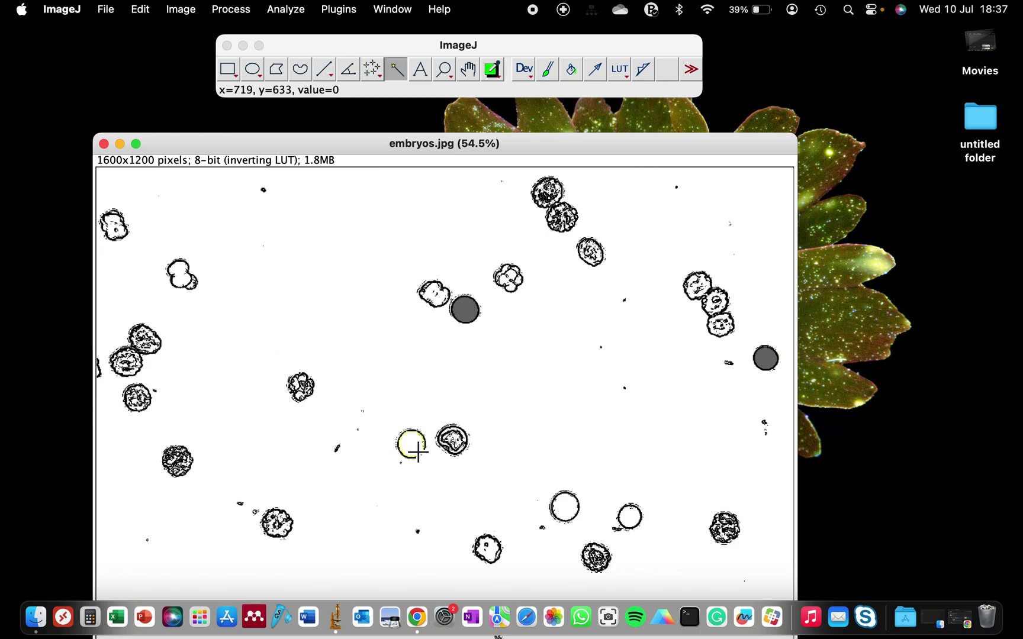
pyautogui.press('super+f')
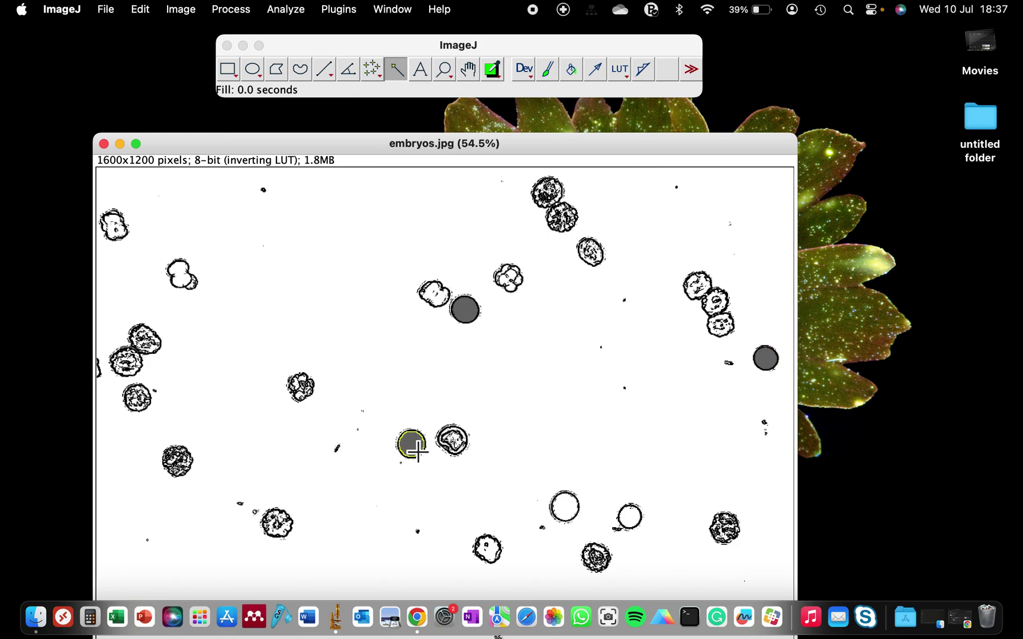
# Step: Fill the bottom-centre circle and the small circle beside it, then return to YouTube Studio
pyautogui.click(220, 9)
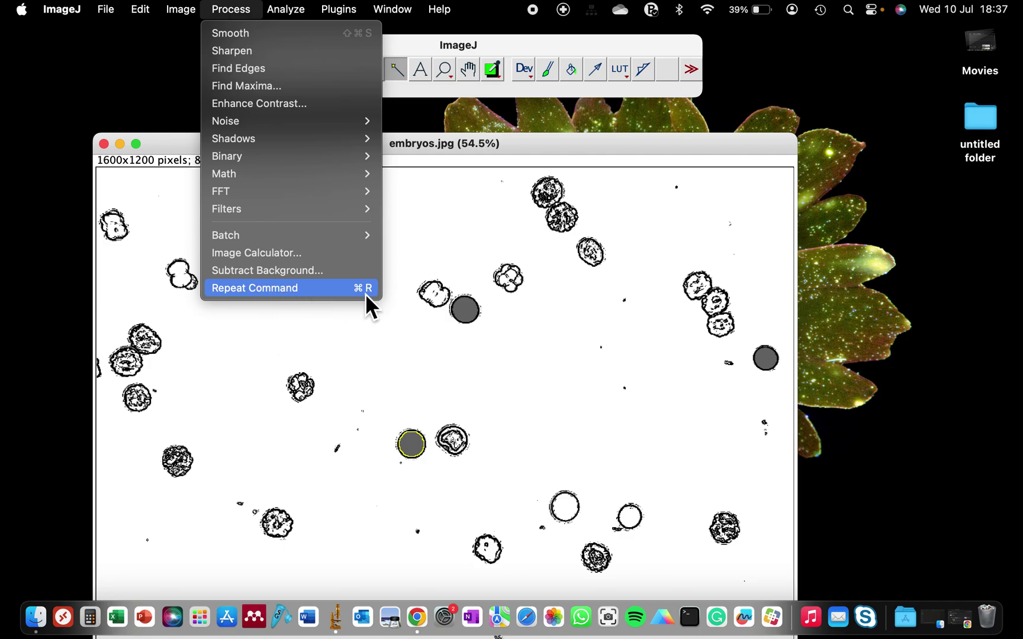
pyautogui.click(560, 512)
pyautogui.click(582, 516)
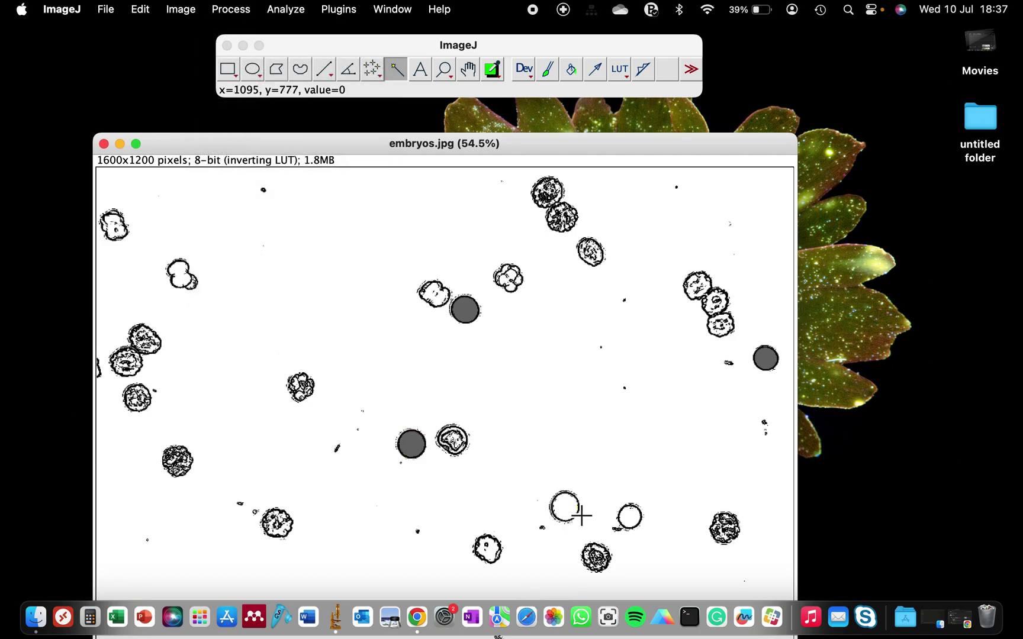
pyautogui.press('super+f')
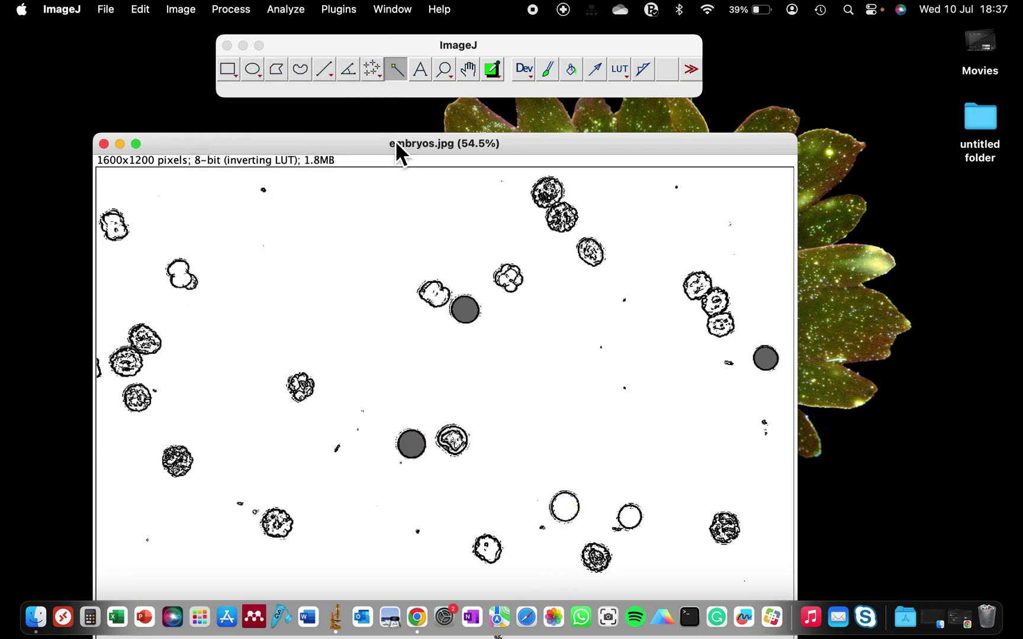
pyautogui.click(569, 512)
pyautogui.press('super+f')
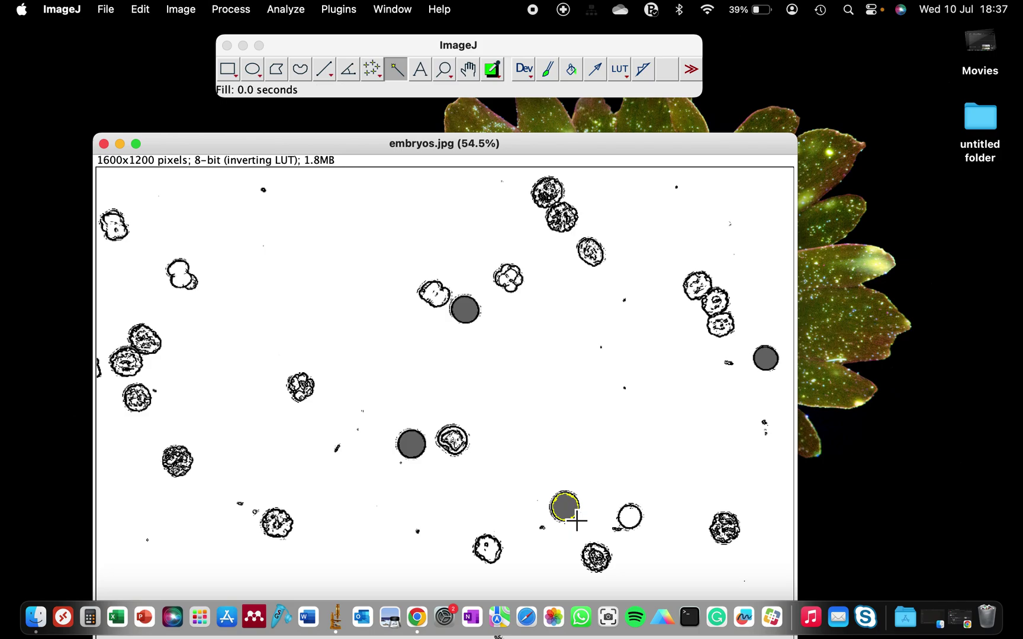
pyautogui.click(637, 528)
pyautogui.press('super+f')
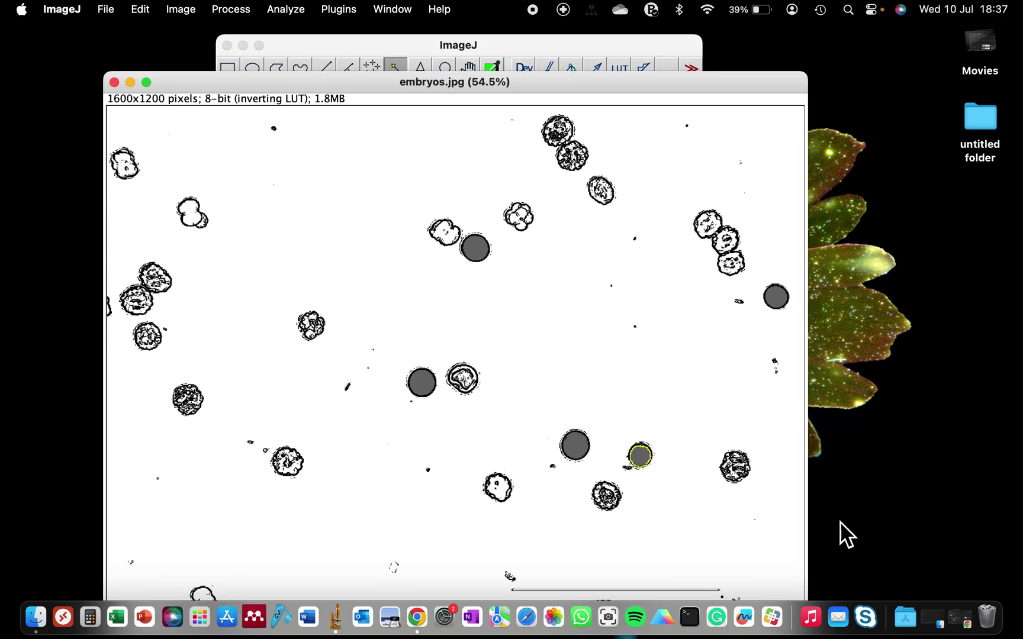
pyautogui.click(959, 617)
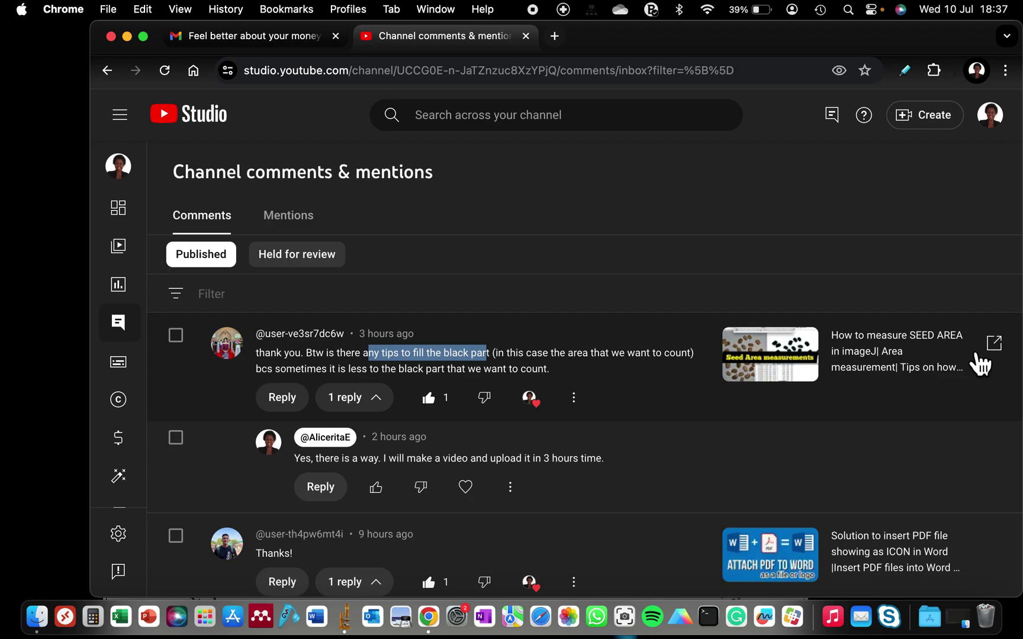
# Step: Minimize Chrome after reading the fill question so ImageJ shows again
pyautogui.click(127, 36)
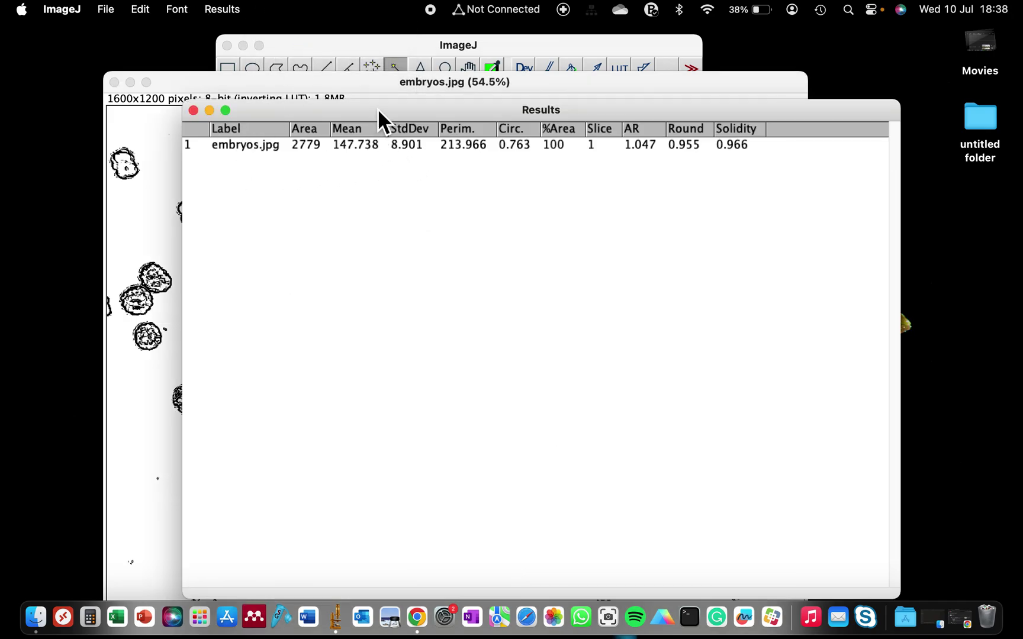
# Step: Move the Results table aside and measure the filled top-centre cell, giving area 2575
pyautogui.moveTo(378, 109); pyautogui.dragTo(546, 491)
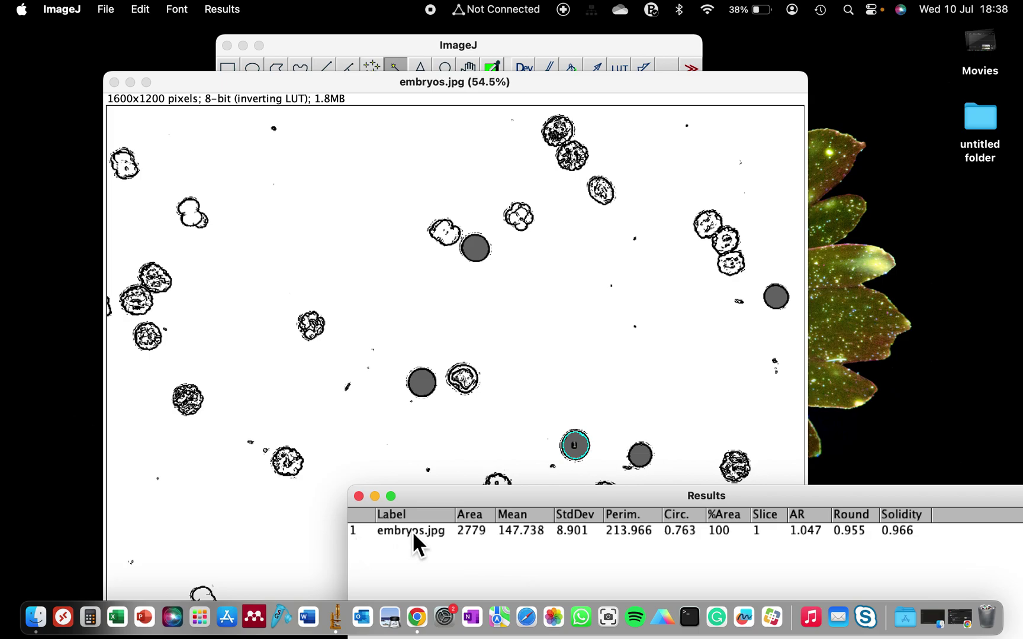
pyautogui.click(484, 248)
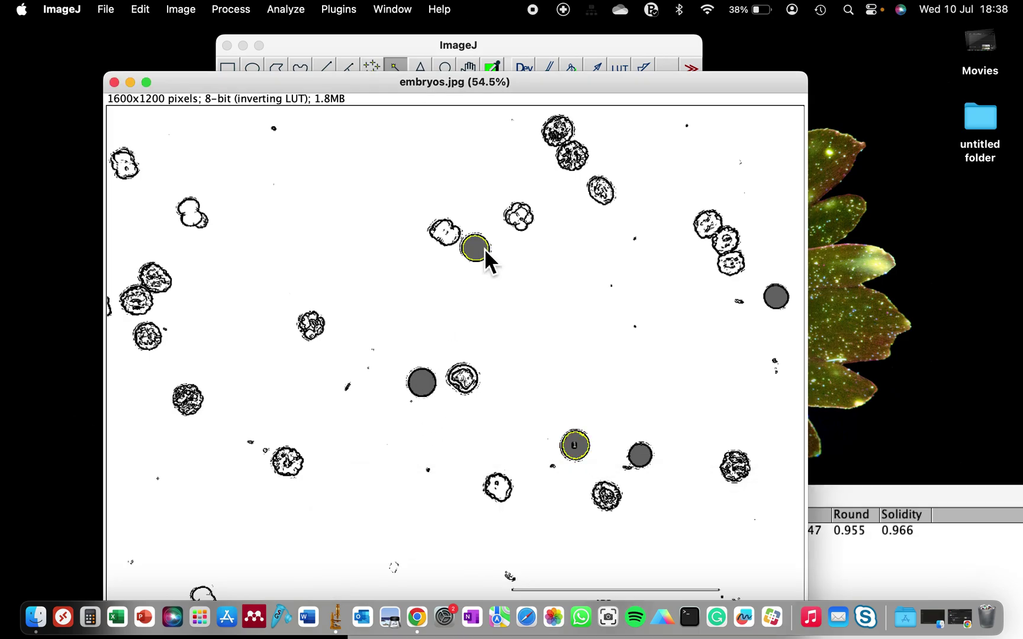
pyautogui.press('super+m')
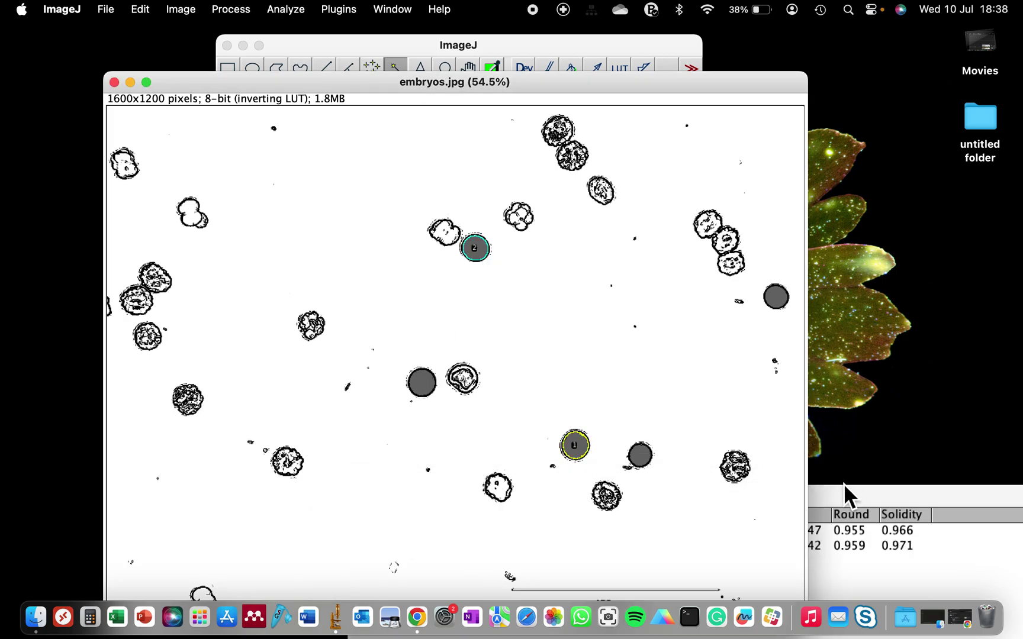
# Step: Reposition the Results table to uncover the image and bring embryos.jpg back to front
pyautogui.click(833, 494)
pyautogui.moveTo(833, 494); pyautogui.dragTo(741, 410)
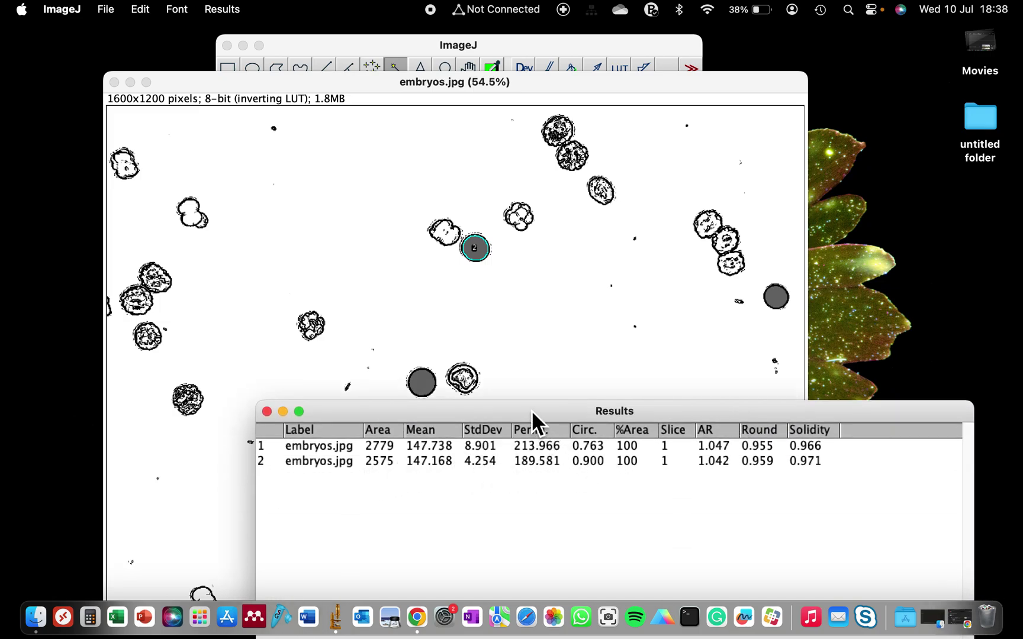
pyautogui.moveTo(530, 411); pyautogui.dragTo(552, 510)
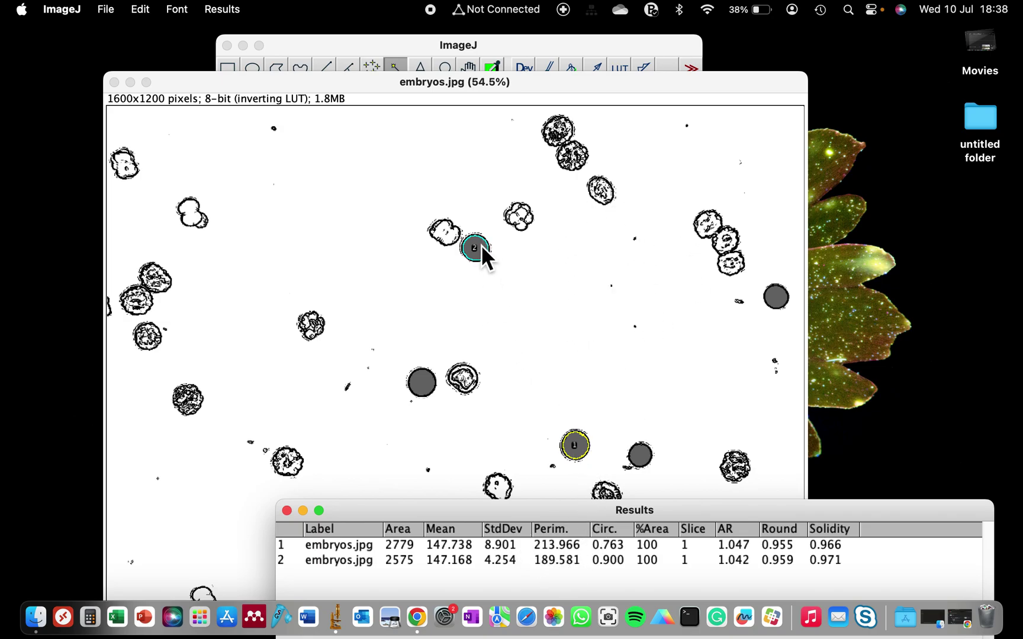
pyautogui.click(383, 87)
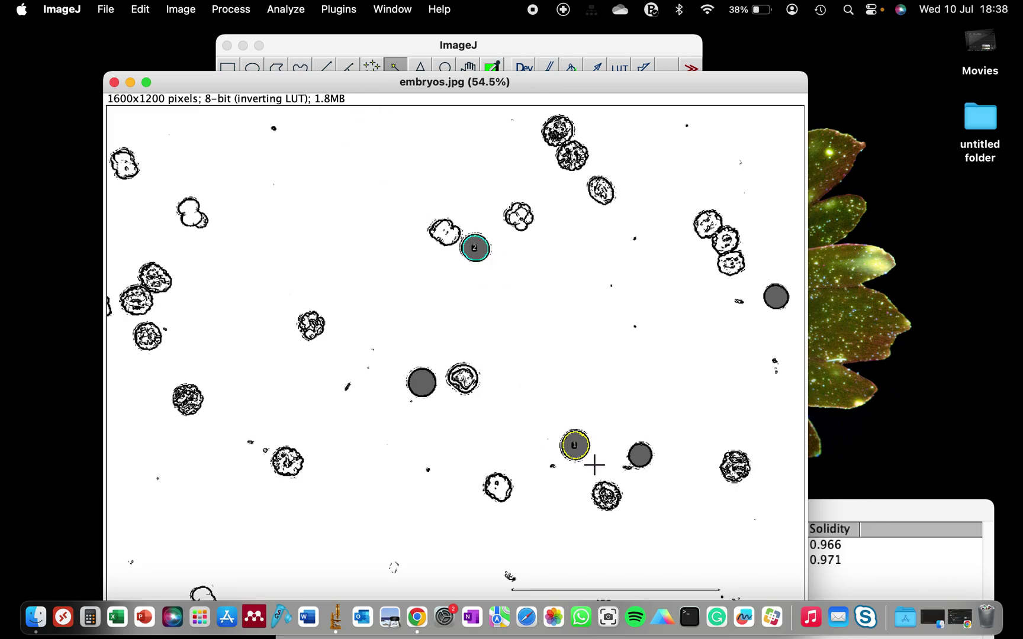
pyautogui.click(303, 12)
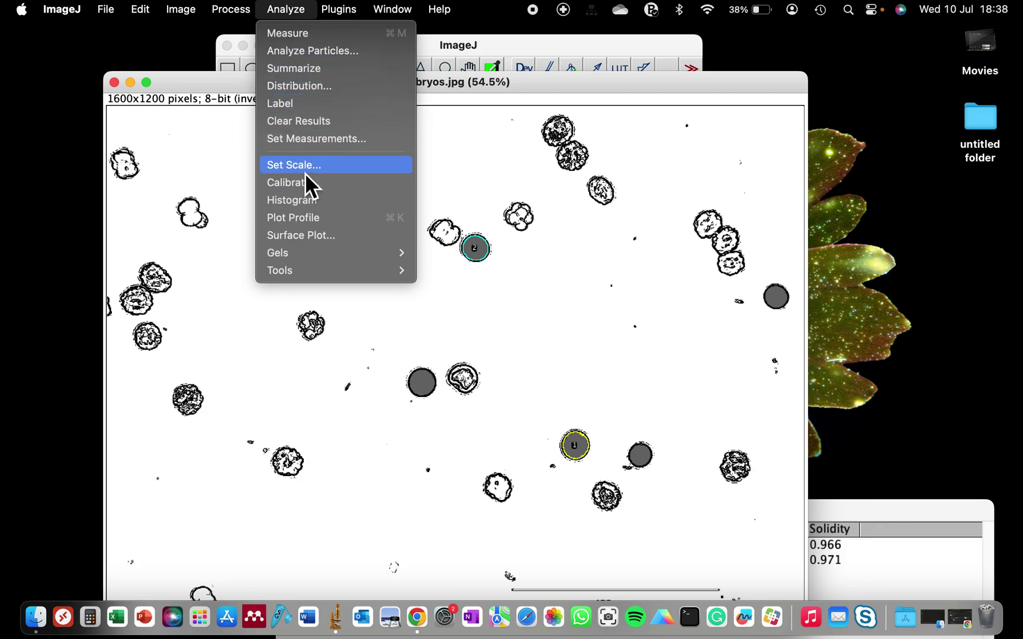
pyautogui.click(302, 146)
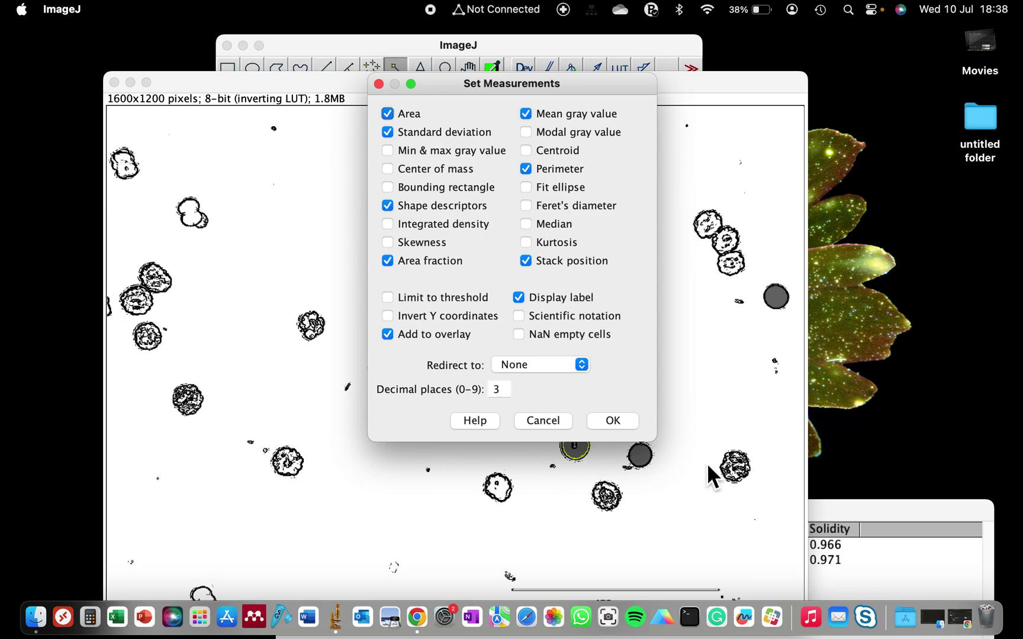
pyautogui.click(610, 418)
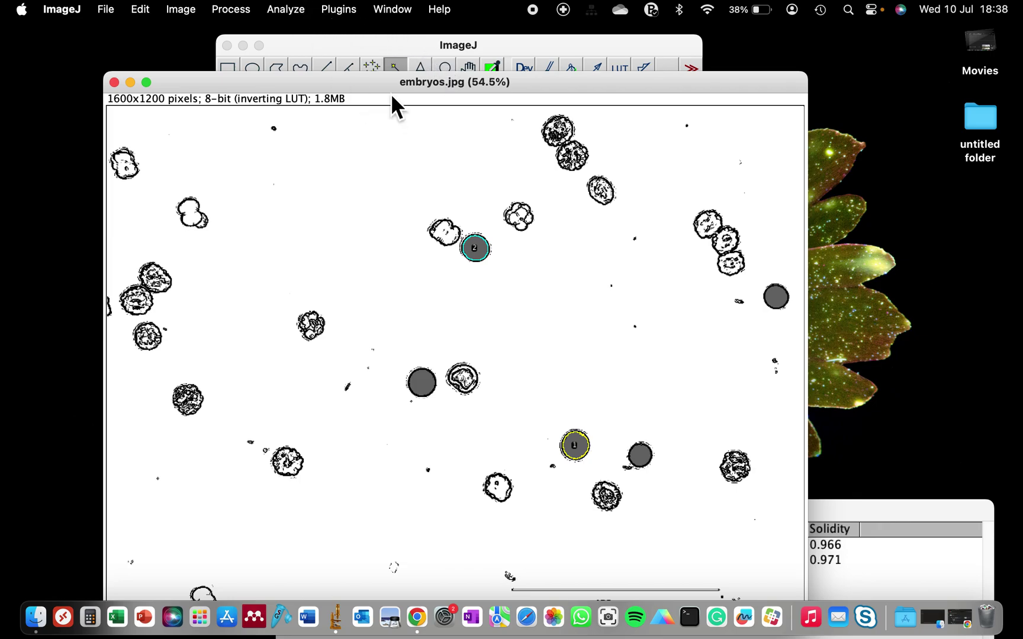
pyautogui.click(286, 13)
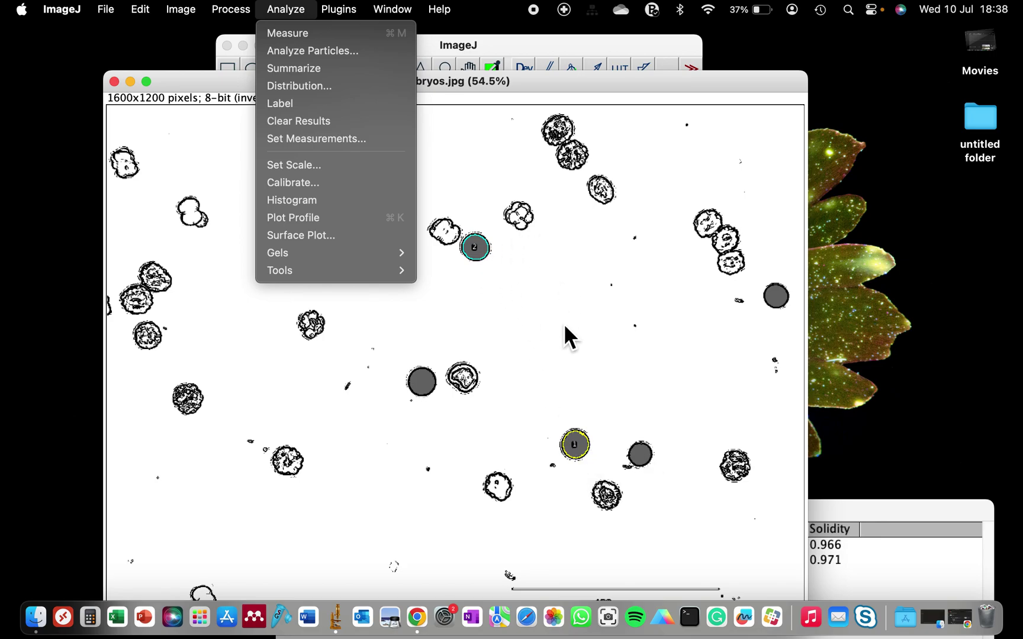
# Step: Turn off the Overlay option in Analyze Particles, then cancel the dialog
pyautogui.click(308, 52)
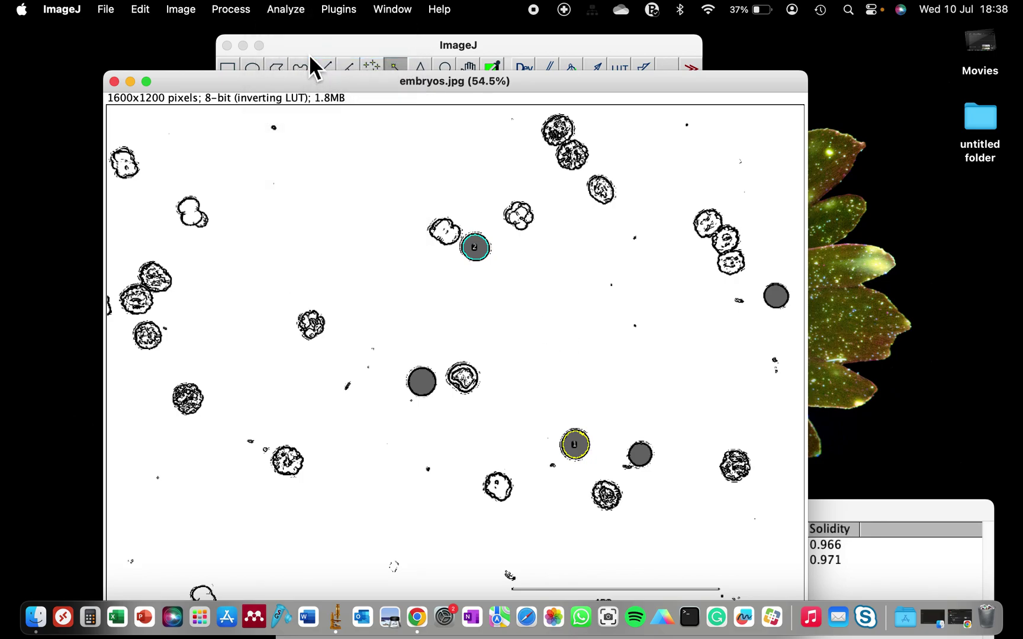
pyautogui.click(530, 268)
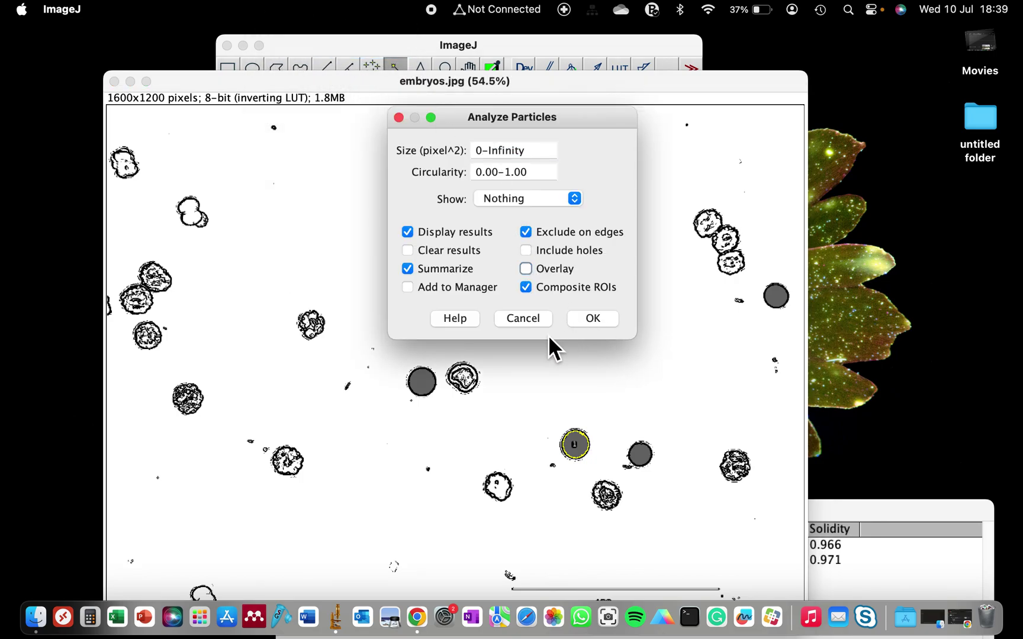
pyautogui.click(523, 320)
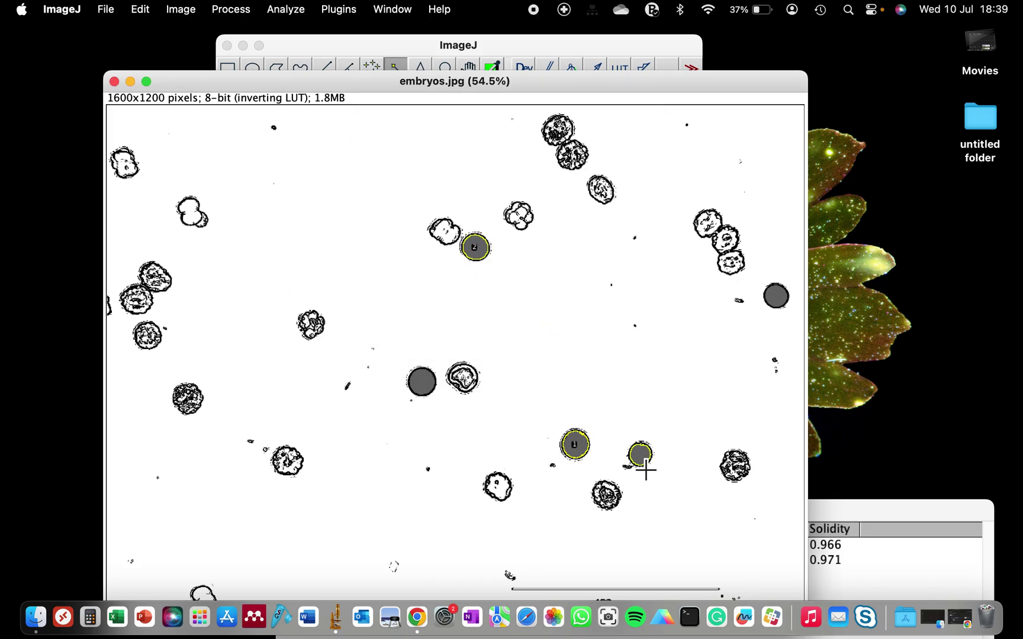
# Step: Measure the outlined lower-right cell (area 1778) and rearrange the Results and image windows
pyautogui.press('m')
pyautogui.click(853, 525)
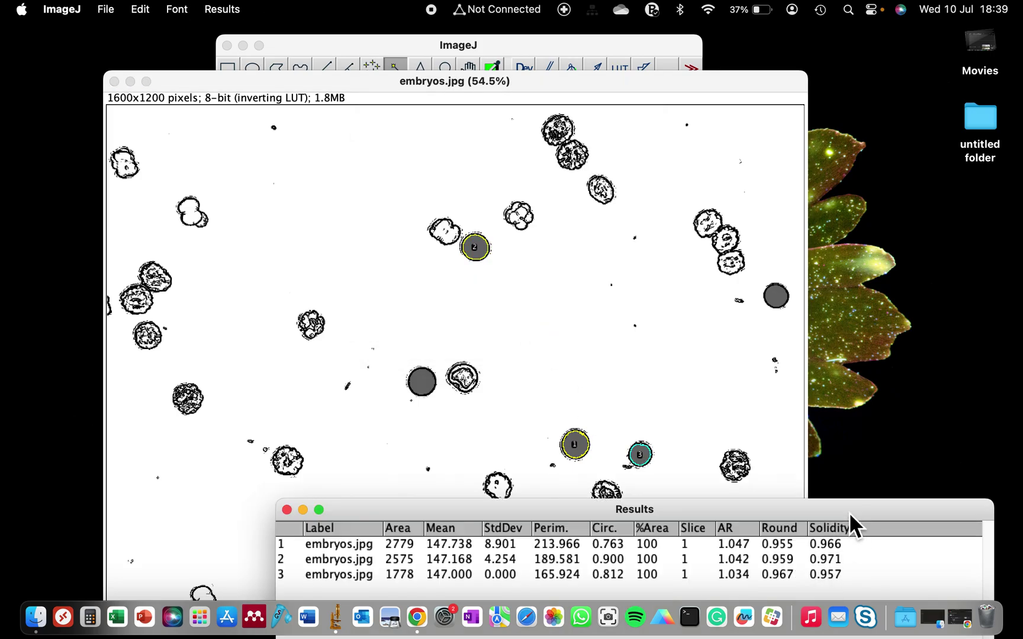
pyautogui.moveTo(854, 525); pyautogui.dragTo(523, 251)
pyautogui.moveTo(575, 83); pyautogui.dragTo(696, 85)
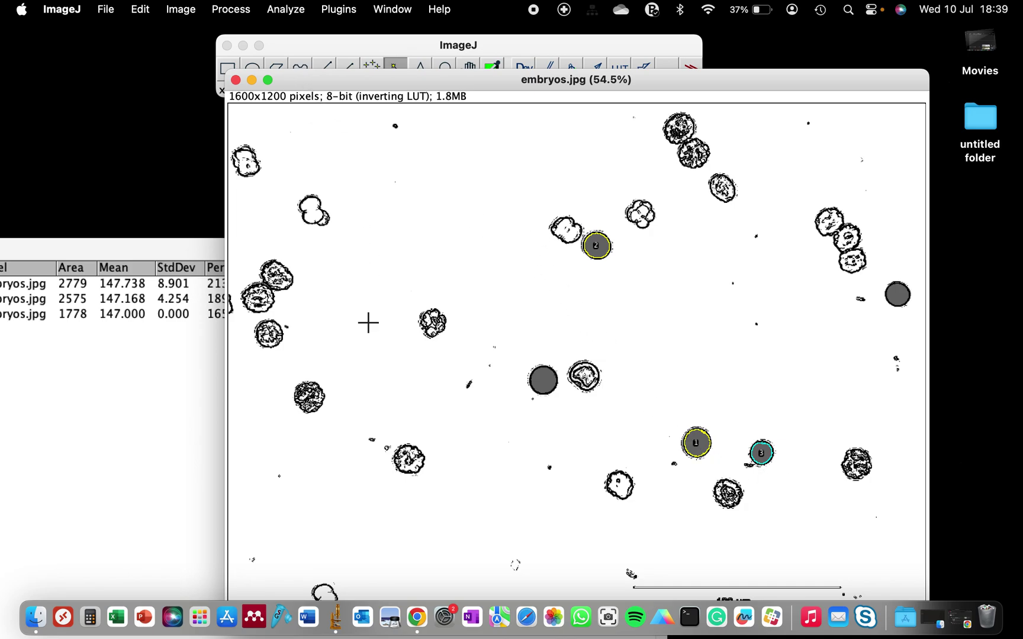
# Step: Select the rectangle tool and zoom out to show the whole embryo image
pyautogui.click(225, 74)
pyautogui.click(486, 365)
pyautogui.press('-')
pyautogui.press('-')
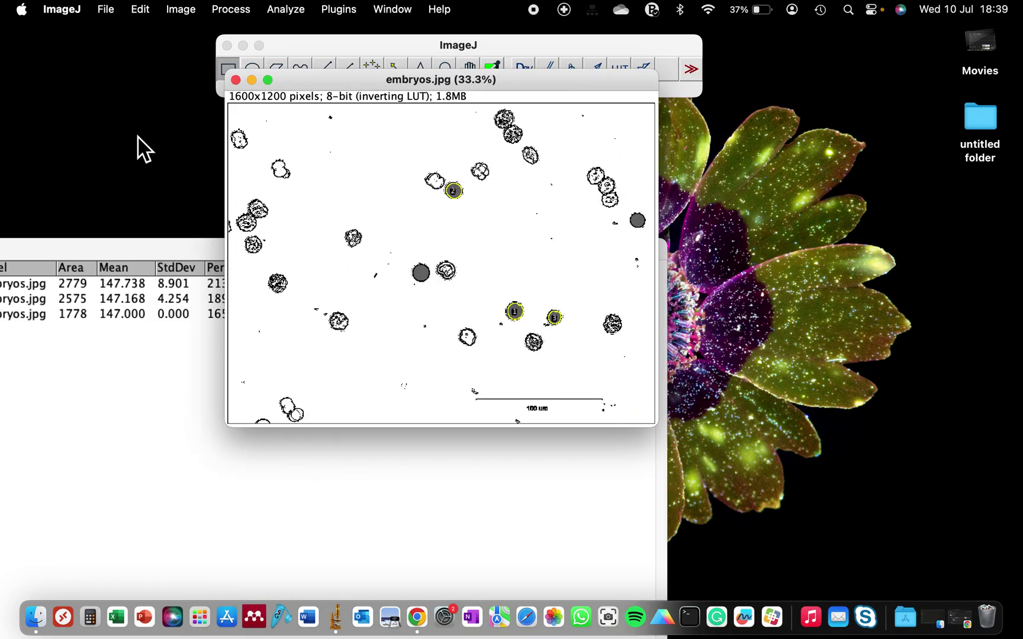
# Step: Save the image as a JPEG named embryos1.jpg on the Desktop
pyautogui.click(106, 9)
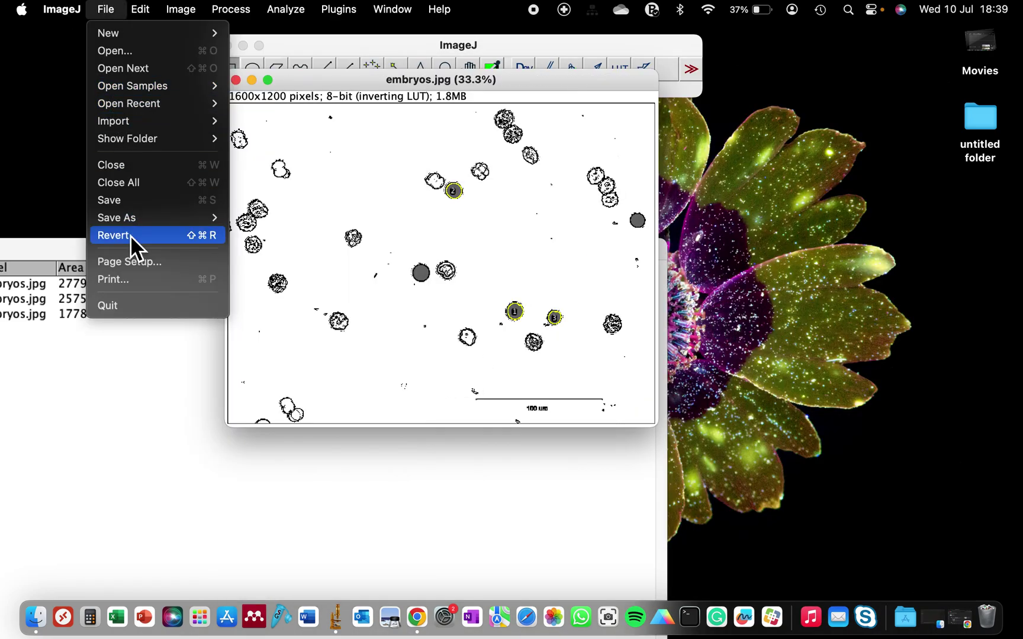
pyautogui.moveTo(132, 216)
pyautogui.click(259, 254)
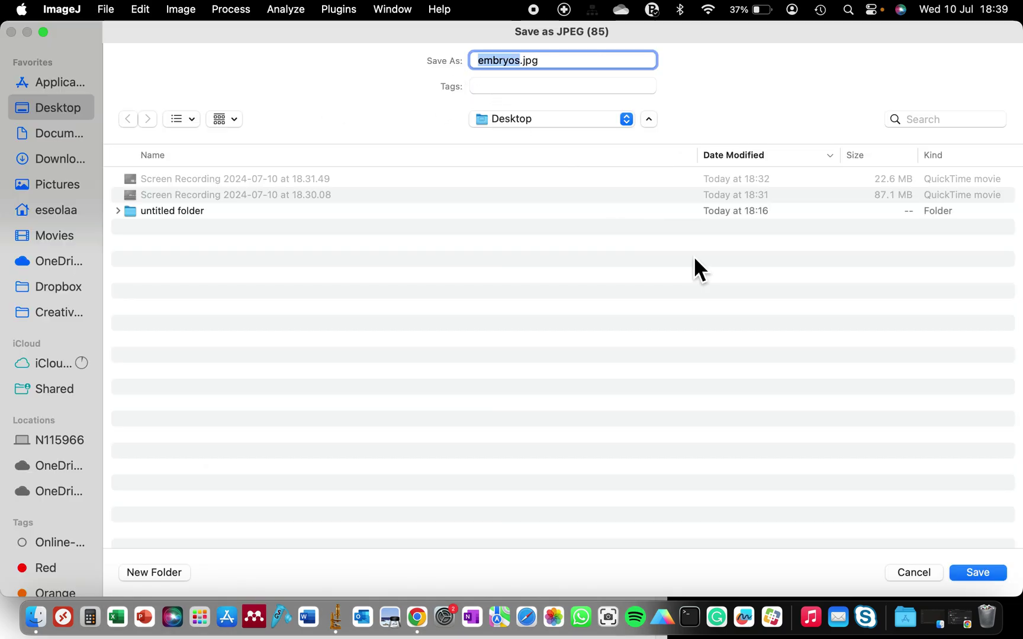
pyautogui.press('Right')
pyautogui.write('1')
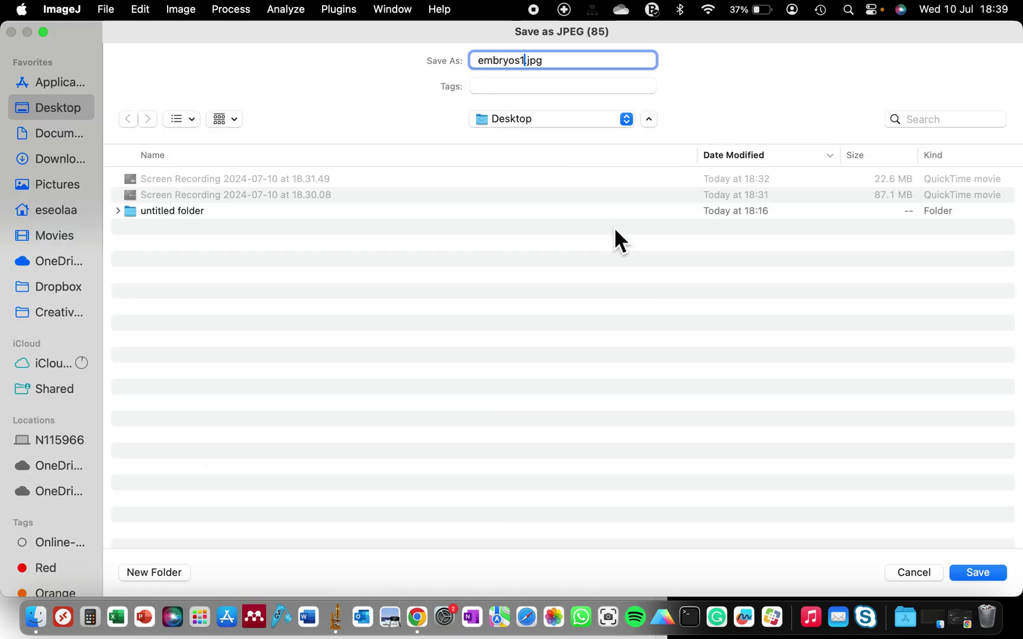
pyautogui.press('Return')
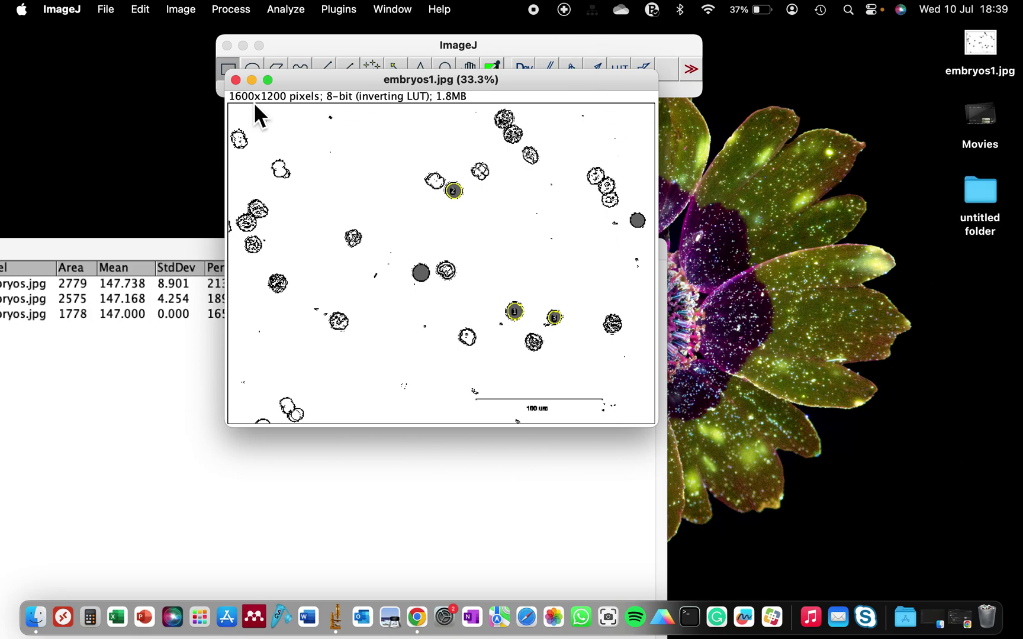
# Step: Open embryos1.jpg from the desktop in Preview and center its window
pyautogui.click(230, 46)
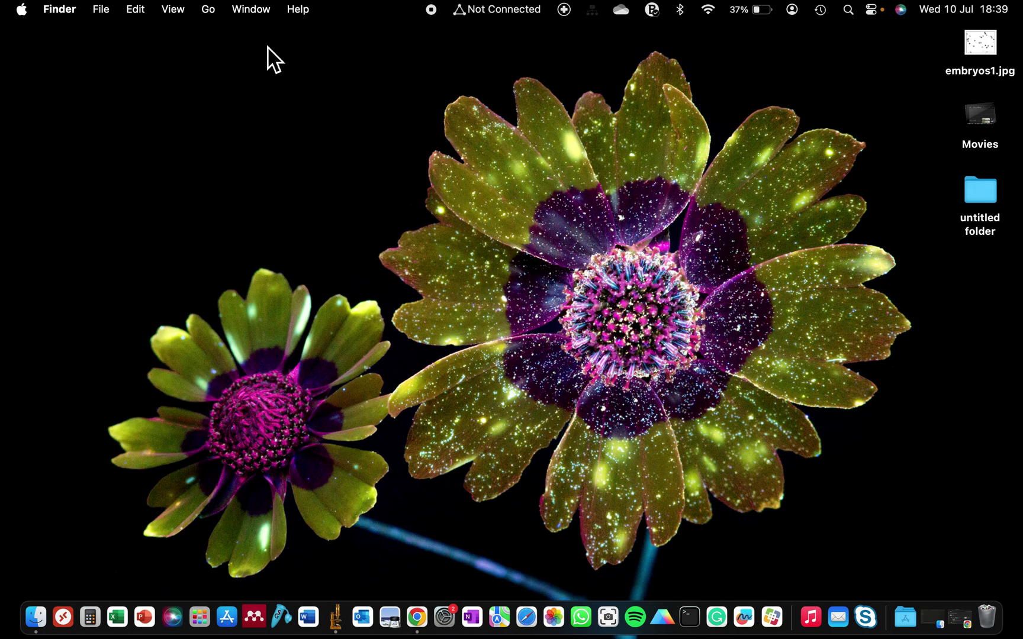
pyautogui.doubleClick(995, 47)
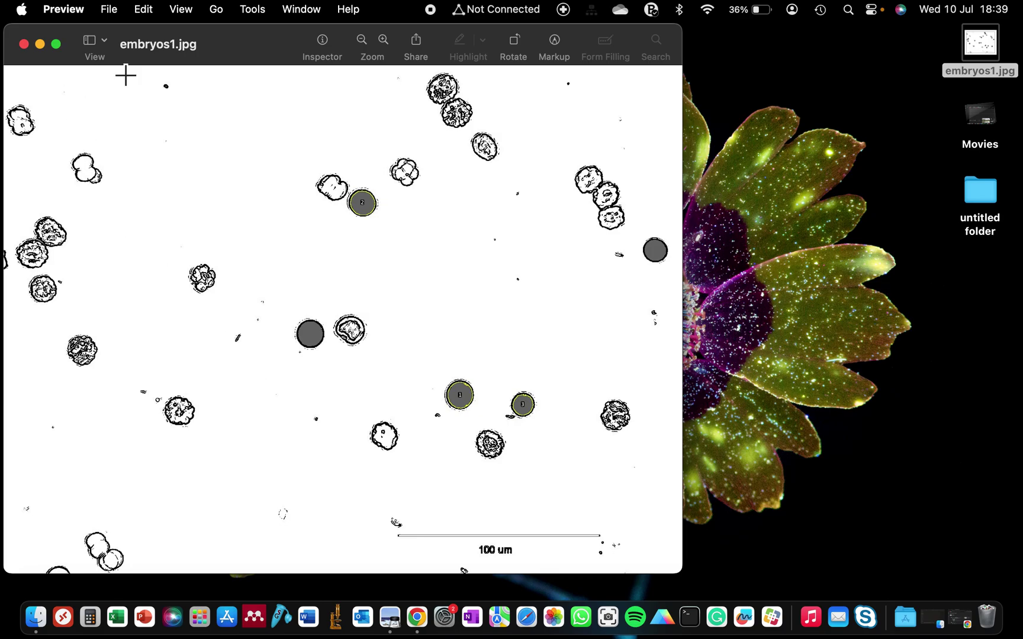
pyautogui.moveTo(245, 66); pyautogui.dragTo(392, 67)
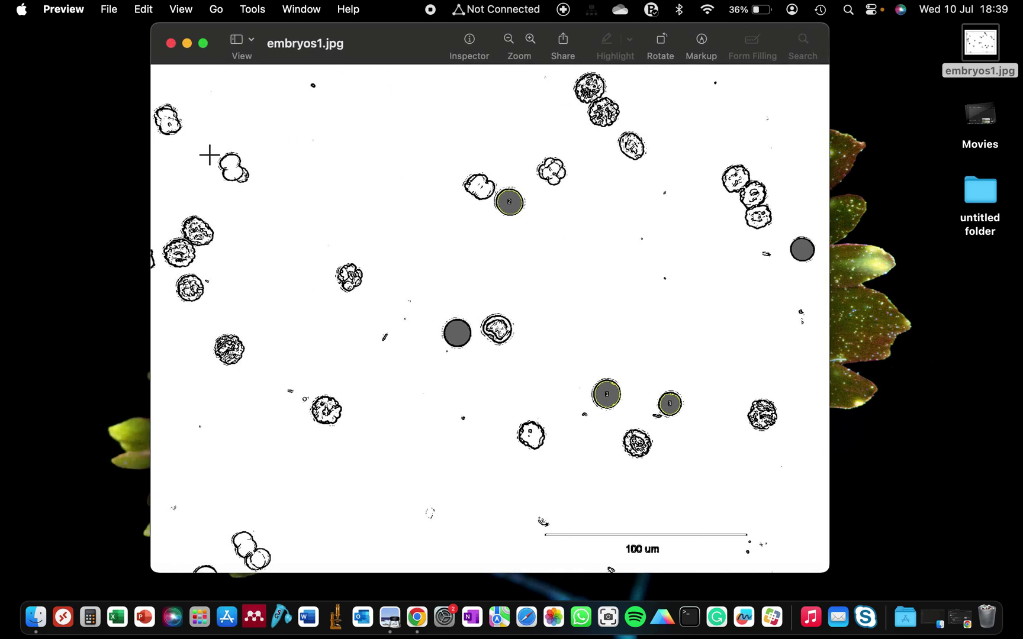